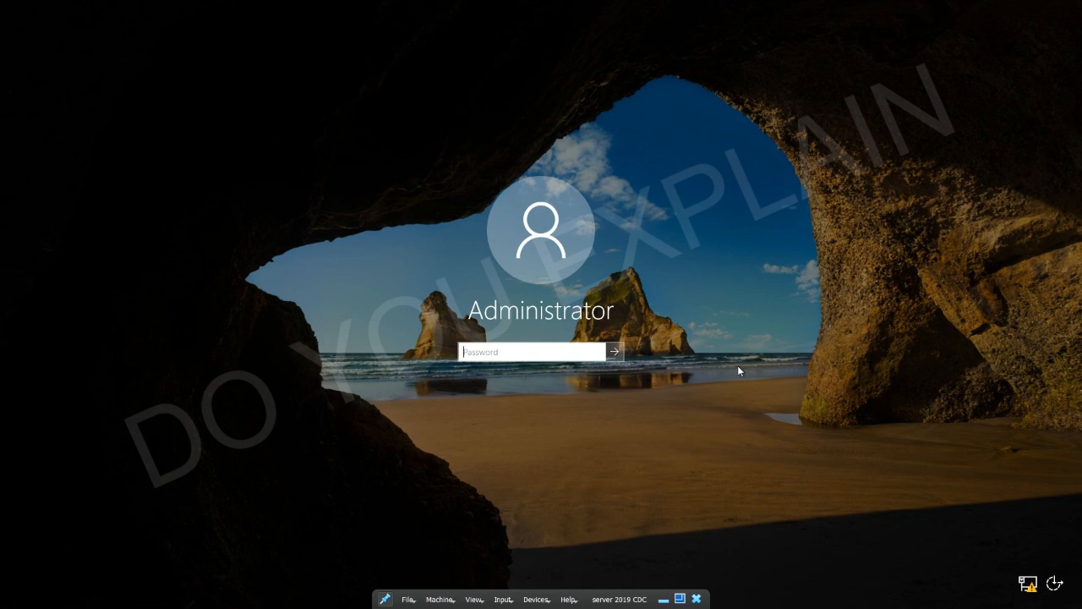
Sign in as Administrator with the account password to reach the Server Manager dashboard
type("••••••••••")
key("Return")
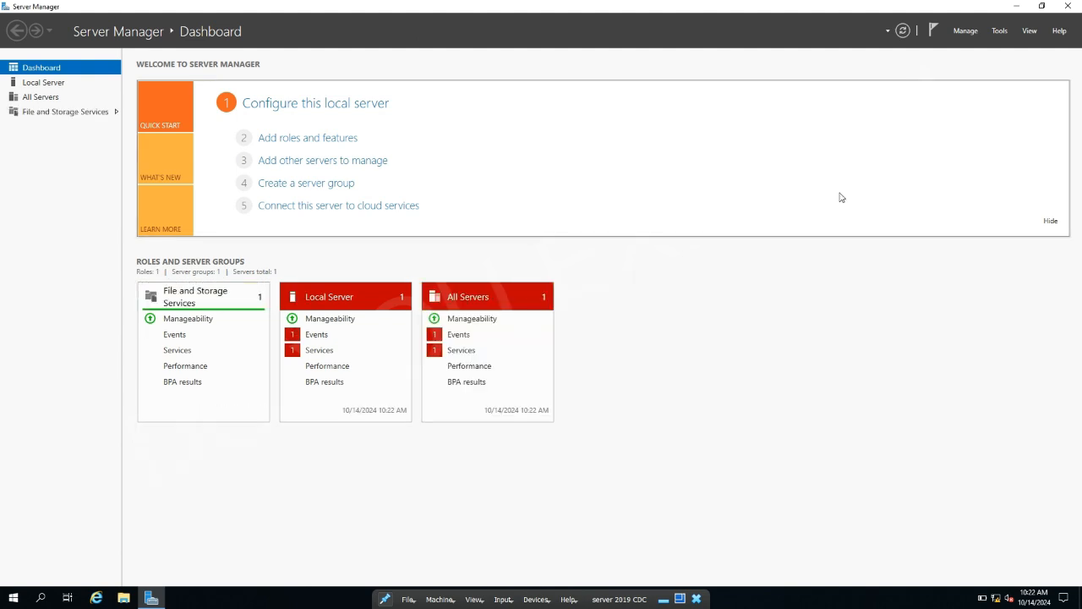
Enable 'Do not start Server Manager automatically at logon' in Server Manager Properties and confirm
left_click(966, 31)
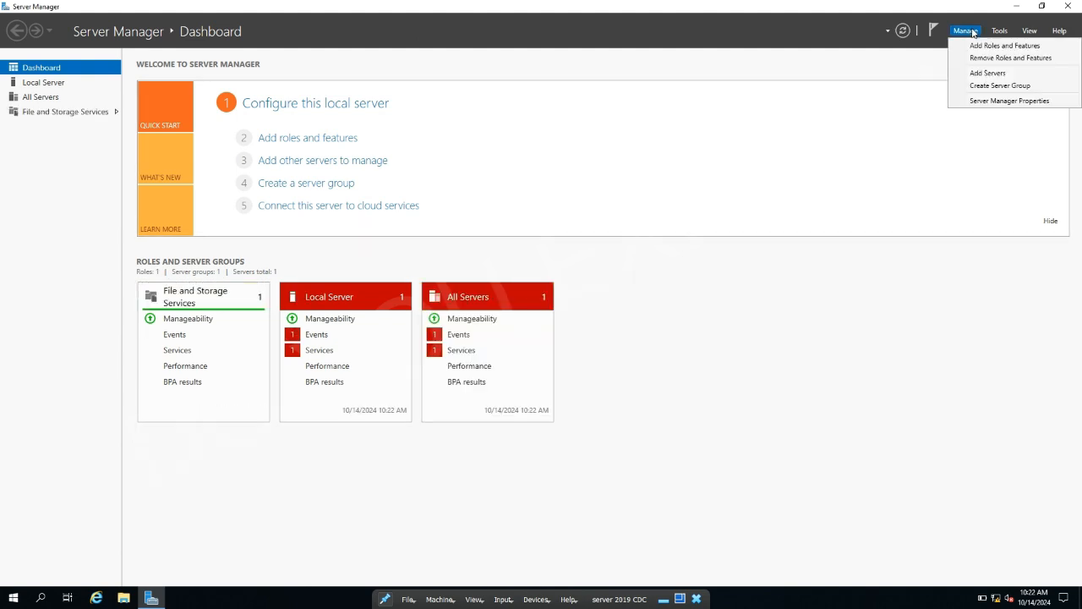
left_click(989, 100)
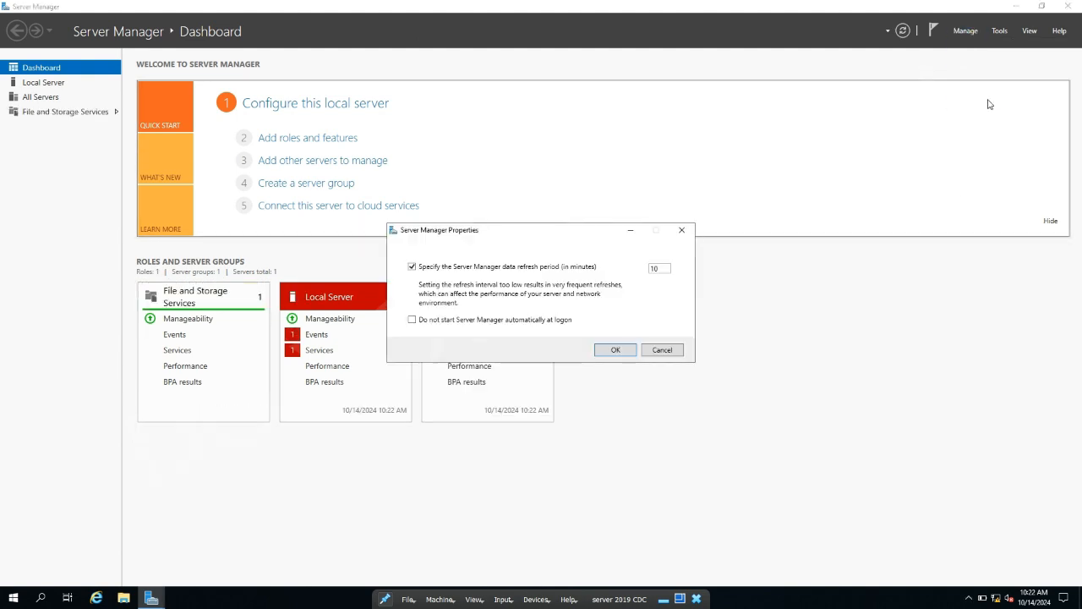
left_click(527, 321)
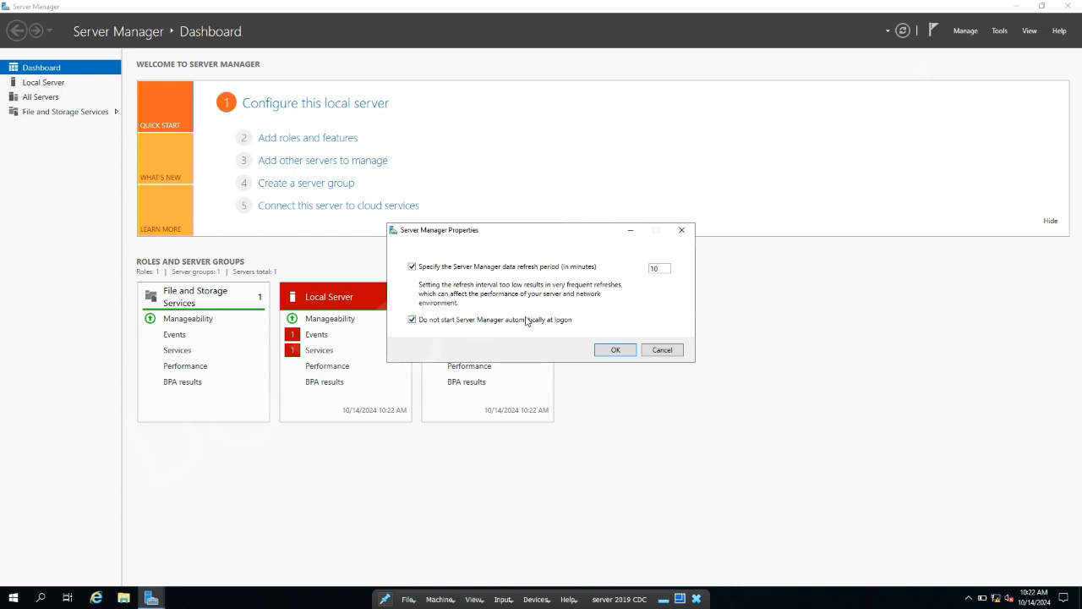
left_click(616, 350)
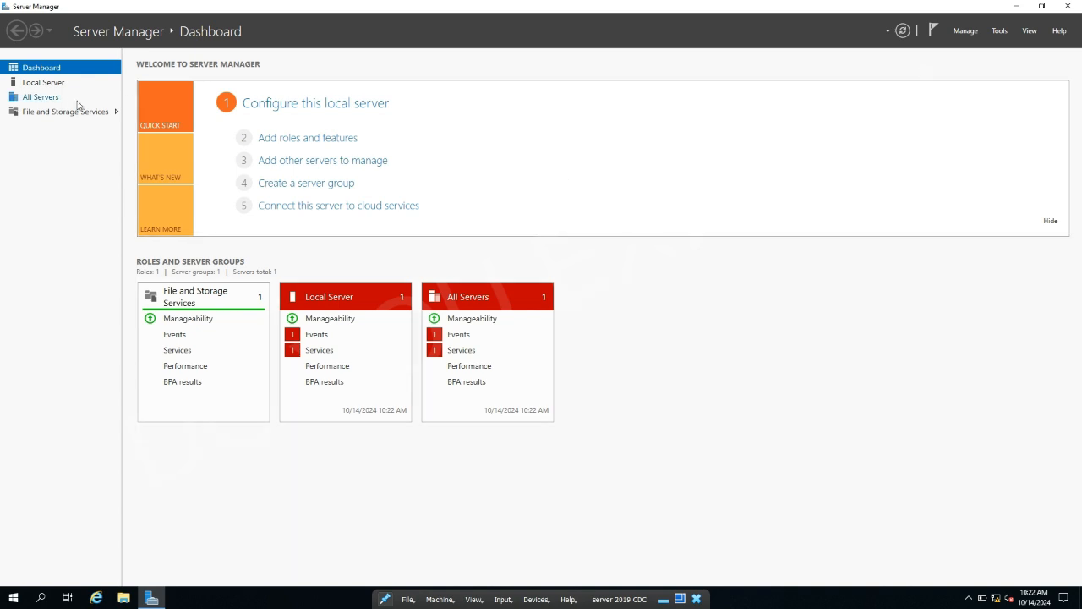
Open the Ethernet adapter's properties from Local Server and turn off IPv6
left_click(43, 82)
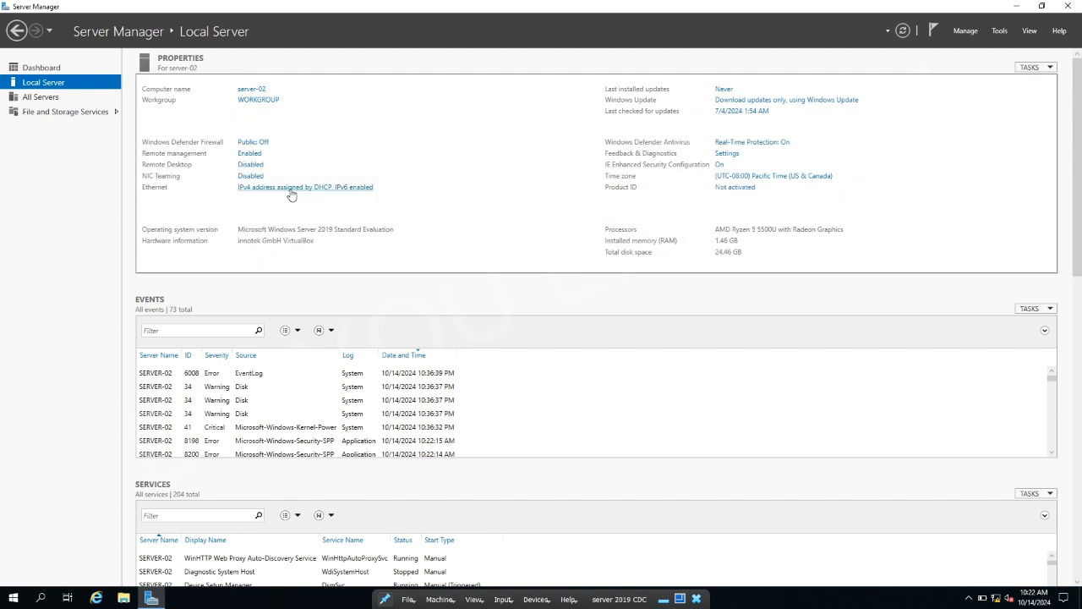
left_click(290, 187)
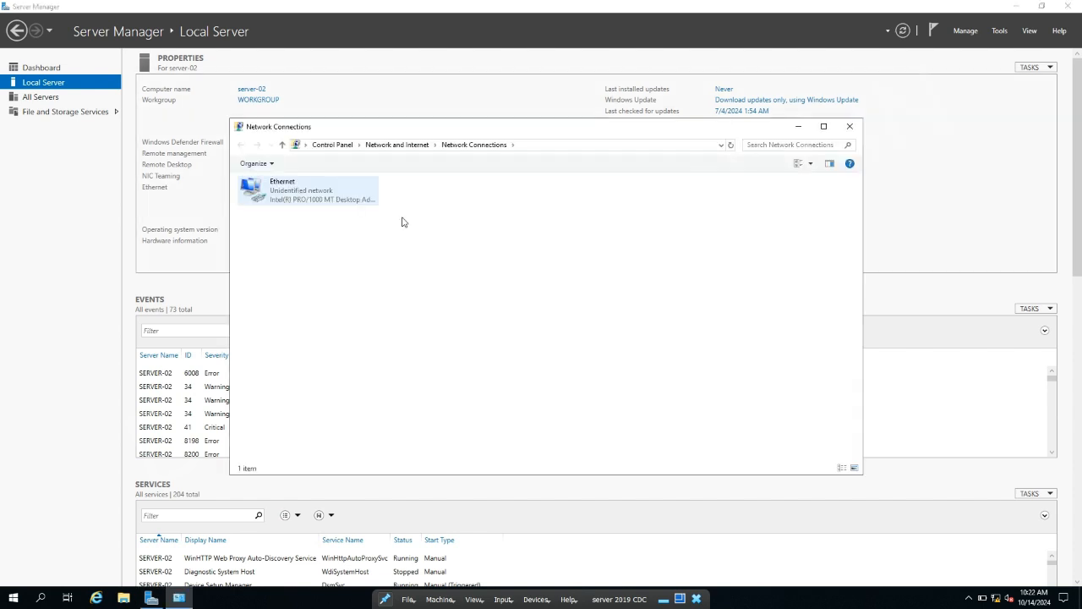
double_click(305, 197)
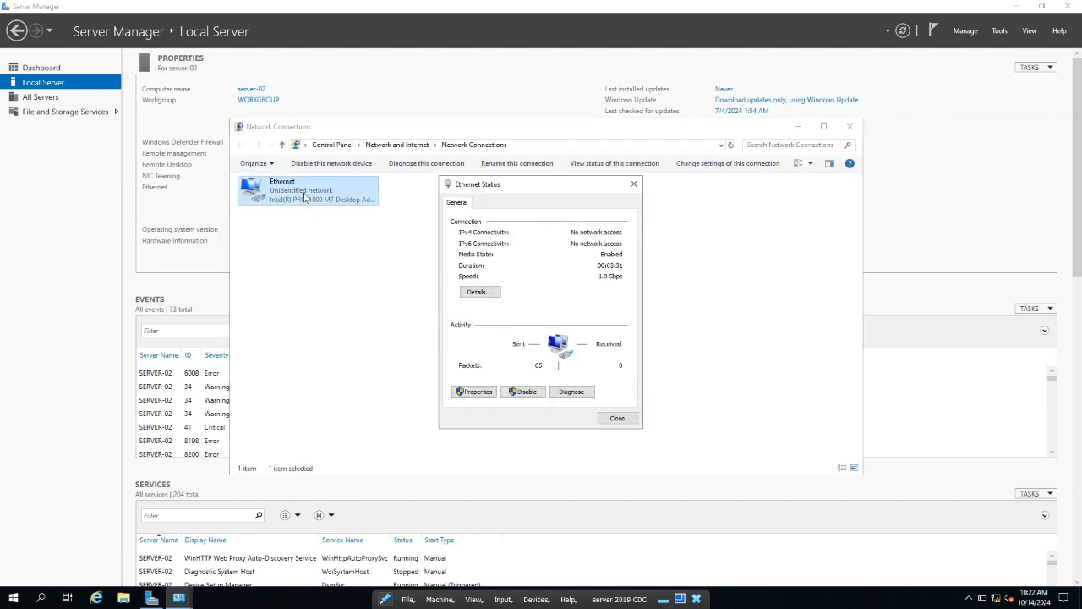
left_click(476, 391)
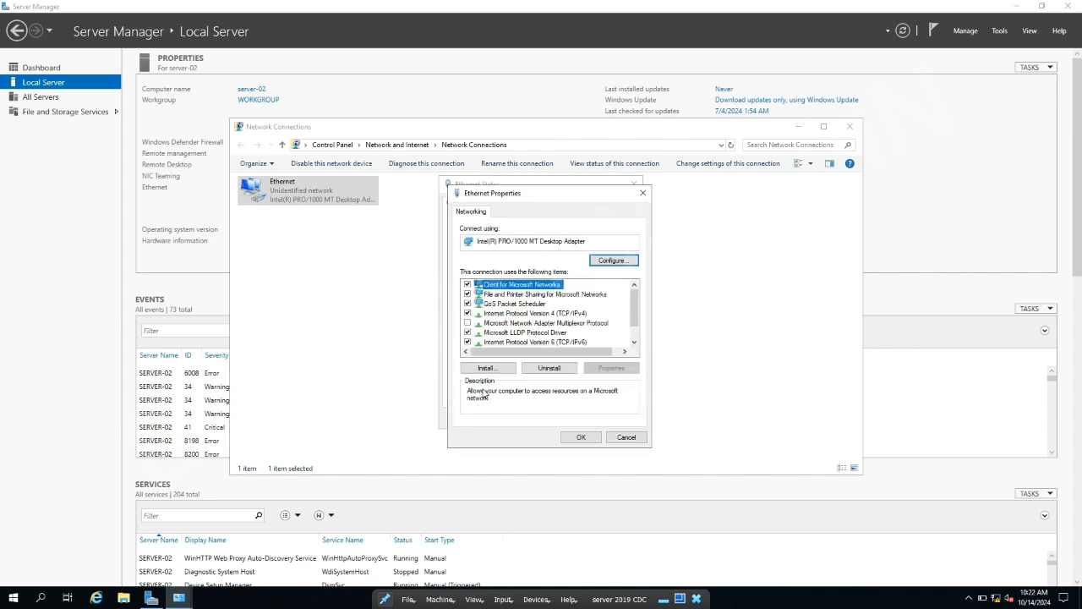
left_click(467, 342)
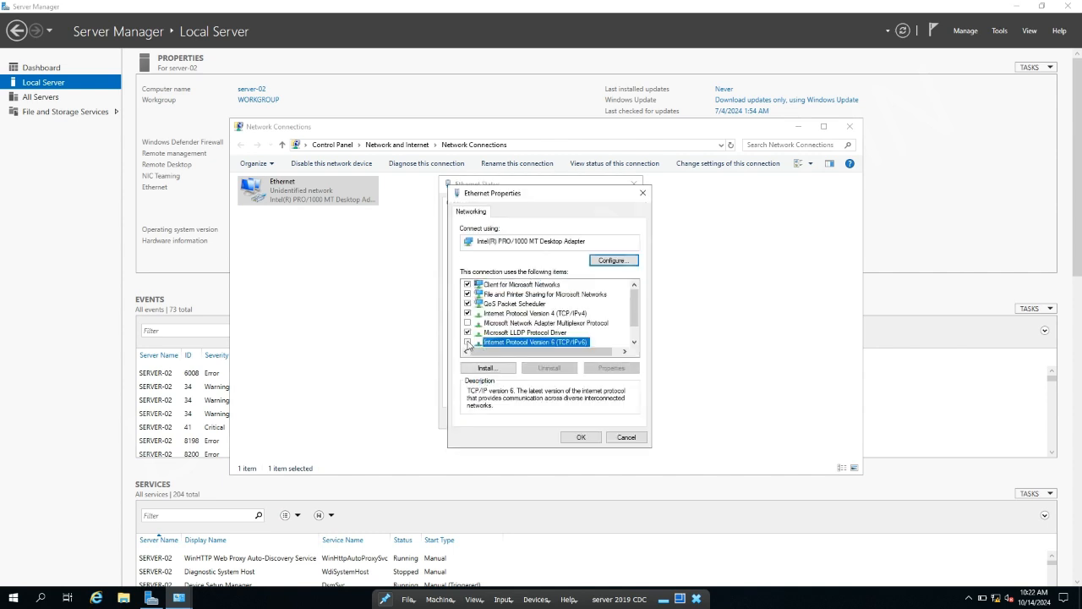
Give the Ethernet adapter the static IPv4 address 10.1.1.1 and apply the changes
double_click(505, 314)
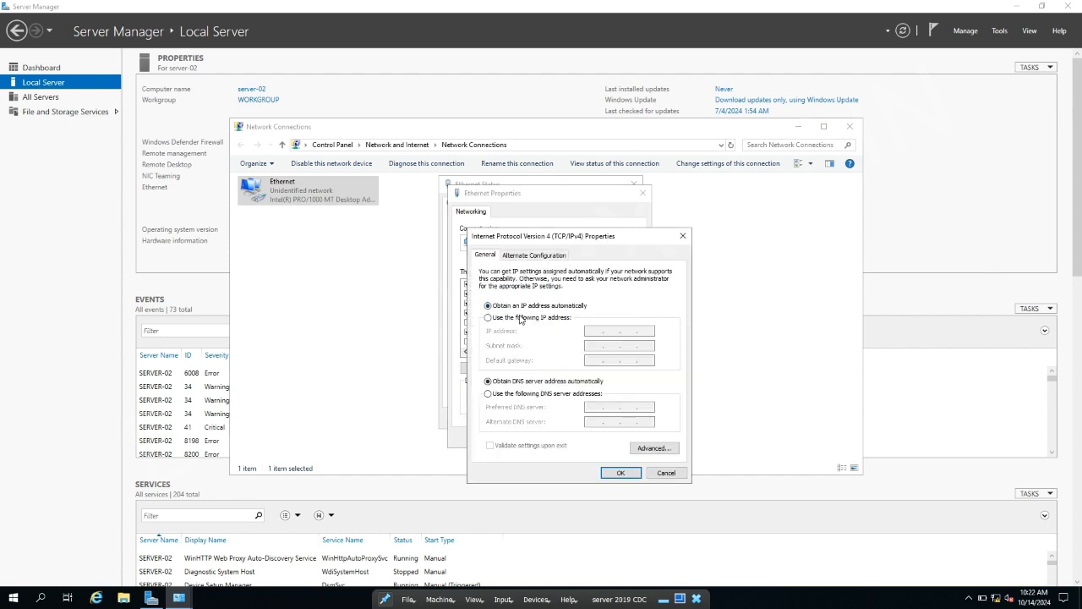
left_click(525, 319)
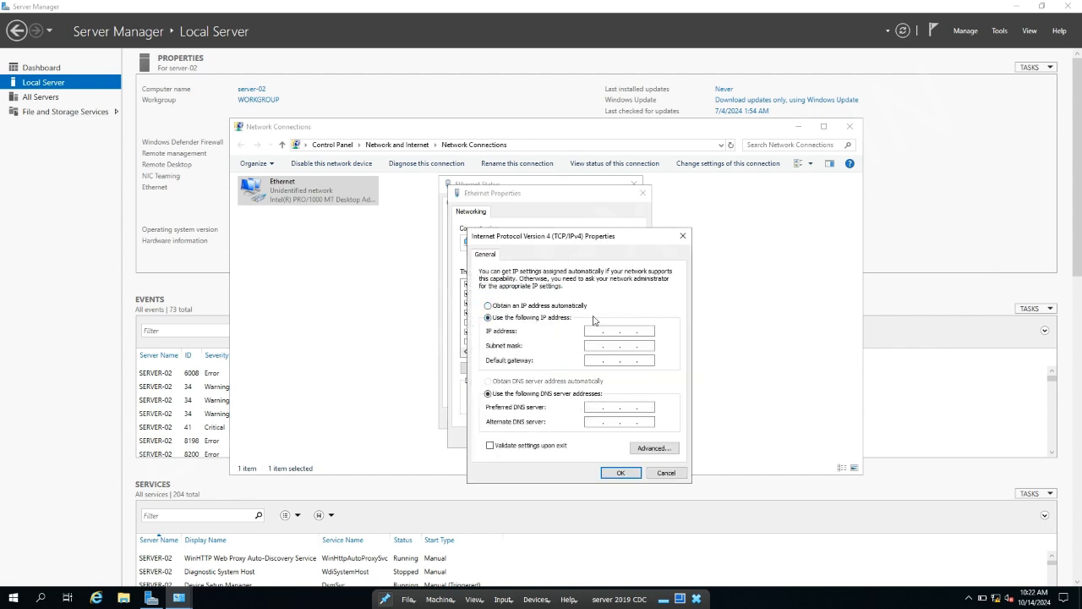
left_click(590, 330)
key("Tab")
key("Tab")
key("Tab")
key("Tab")
left_click(630, 471)
left_click(581, 437)
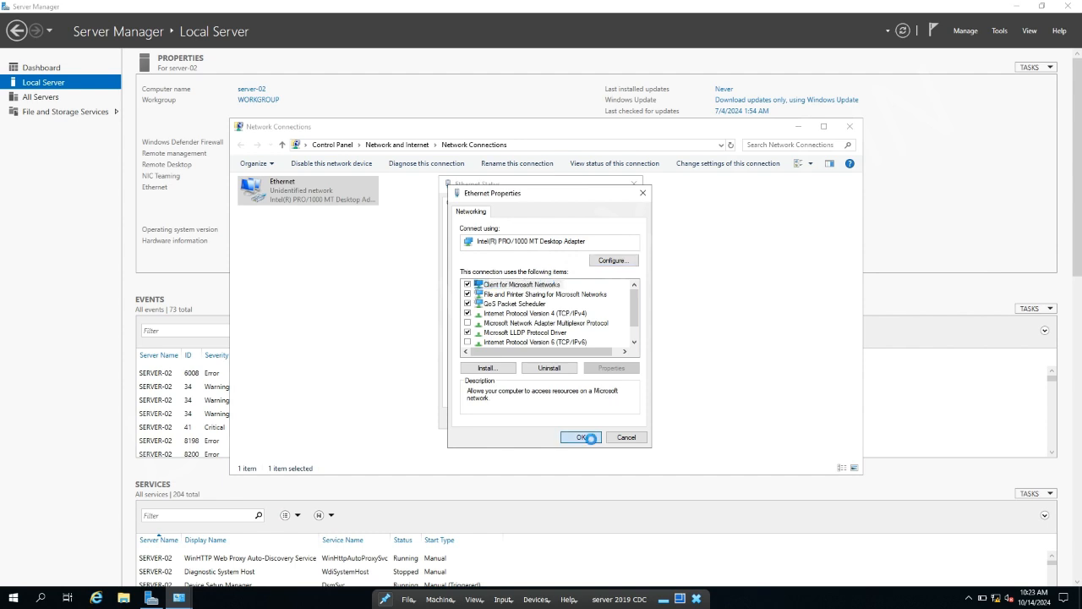
Close the network windows, refresh Local Server to show 10.1.1.1, and return to the Dashboard
left_click(619, 423)
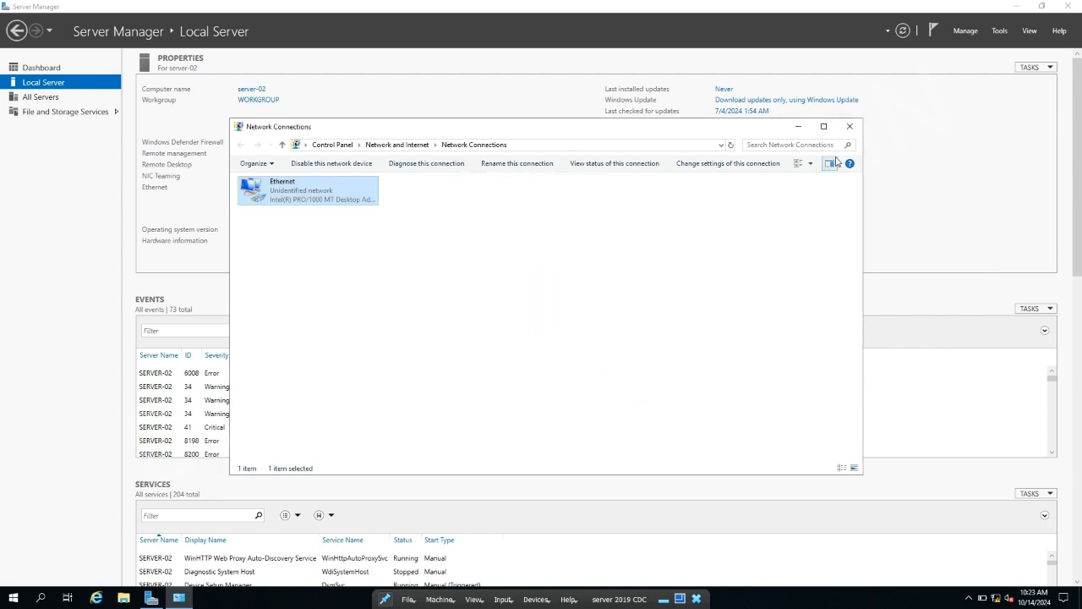
left_click(850, 127)
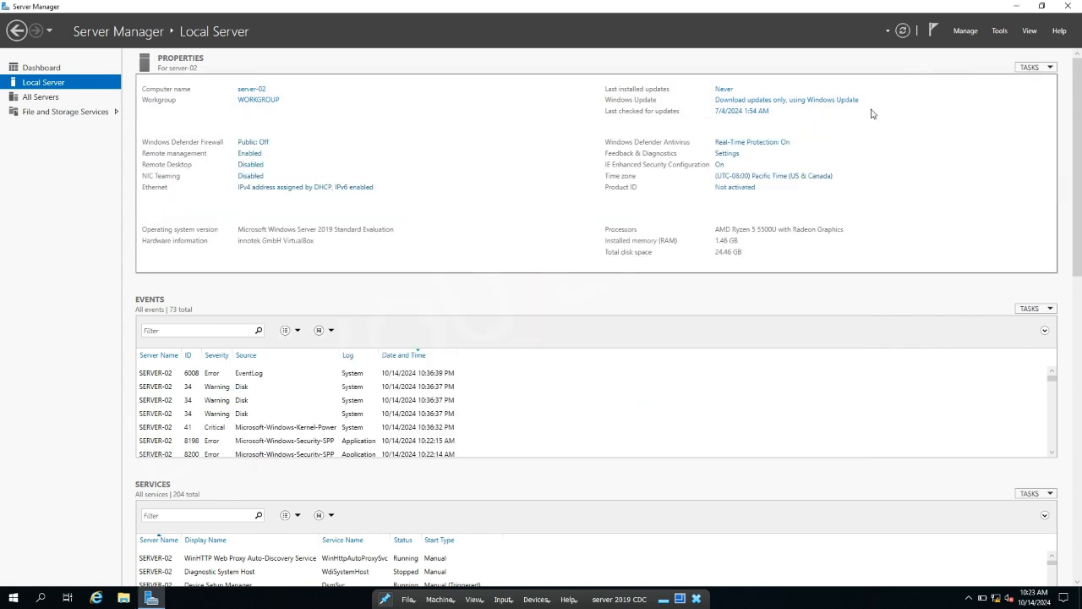
left_click(902, 31)
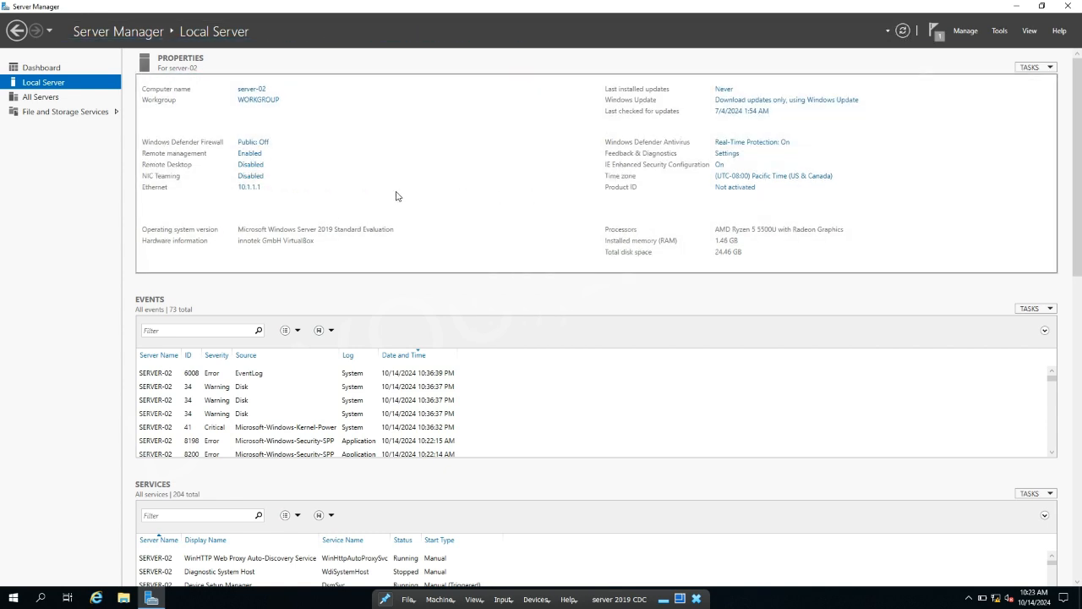
left_click(965, 31)
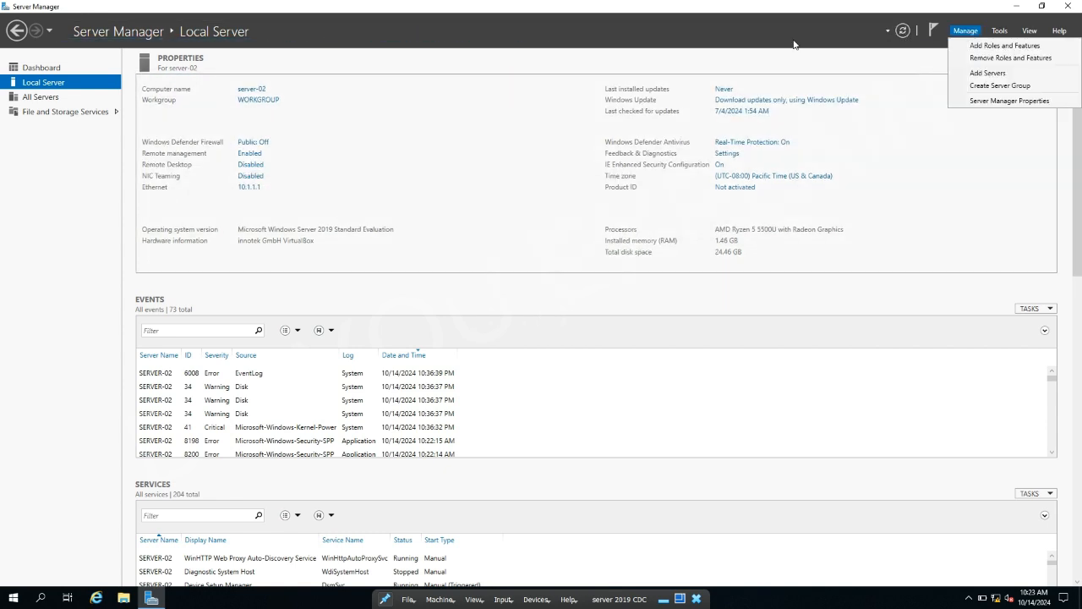
left_click(51, 70)
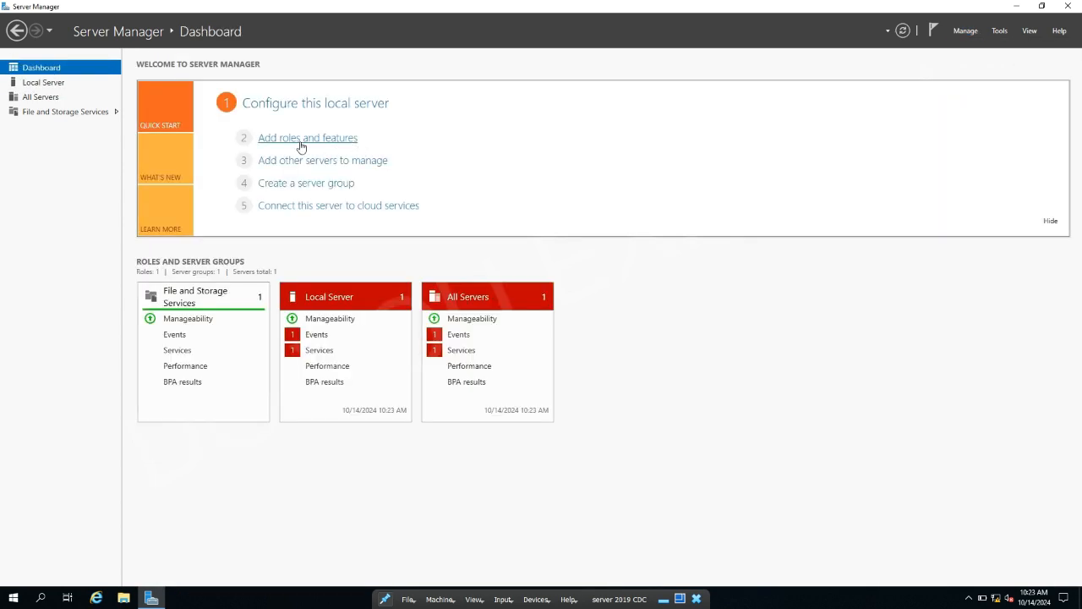
In Add Roles and Features, select Active Directory Domain Services with its management features for server-02
left_click(301, 140)
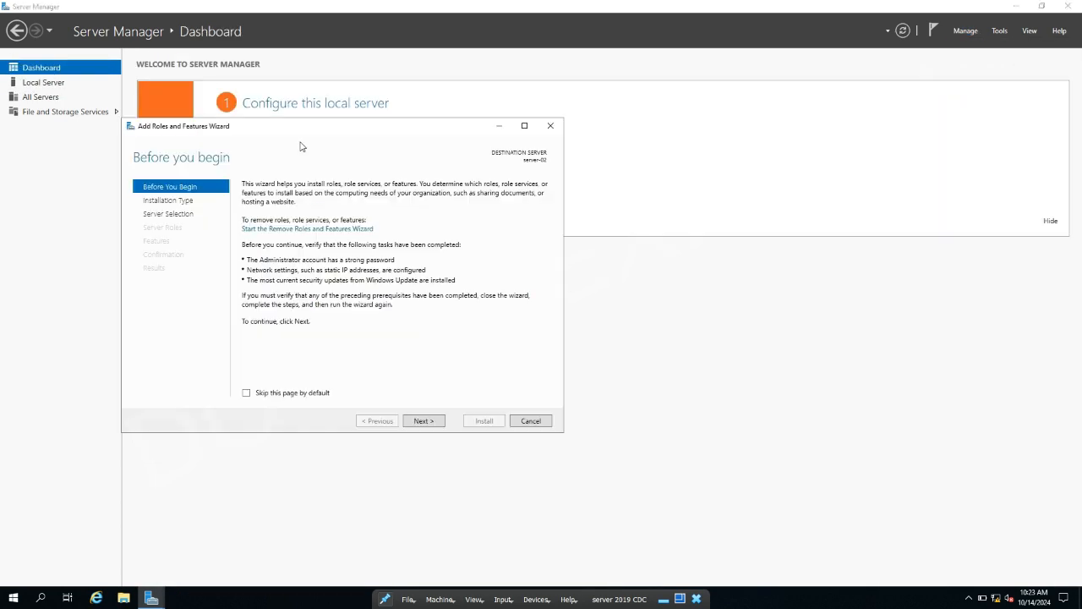
left_click(426, 421)
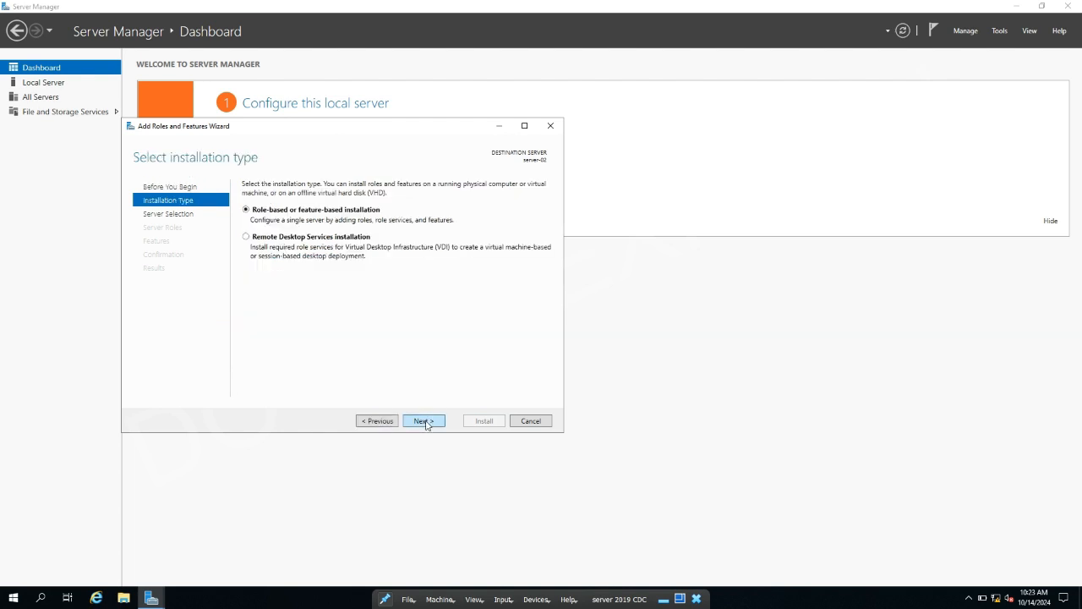
left_click(425, 421)
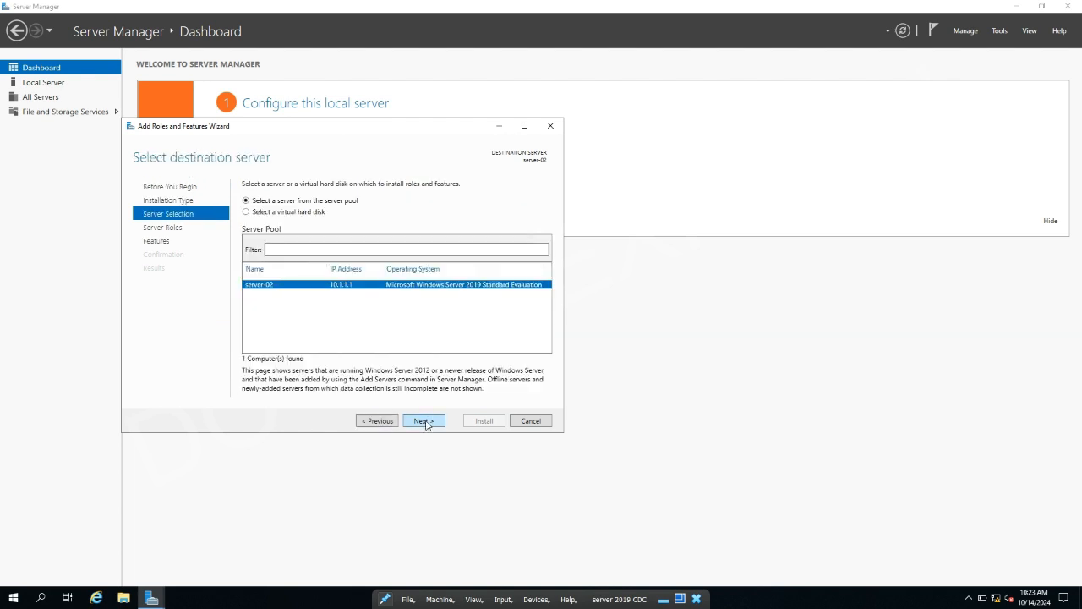
left_click(425, 421)
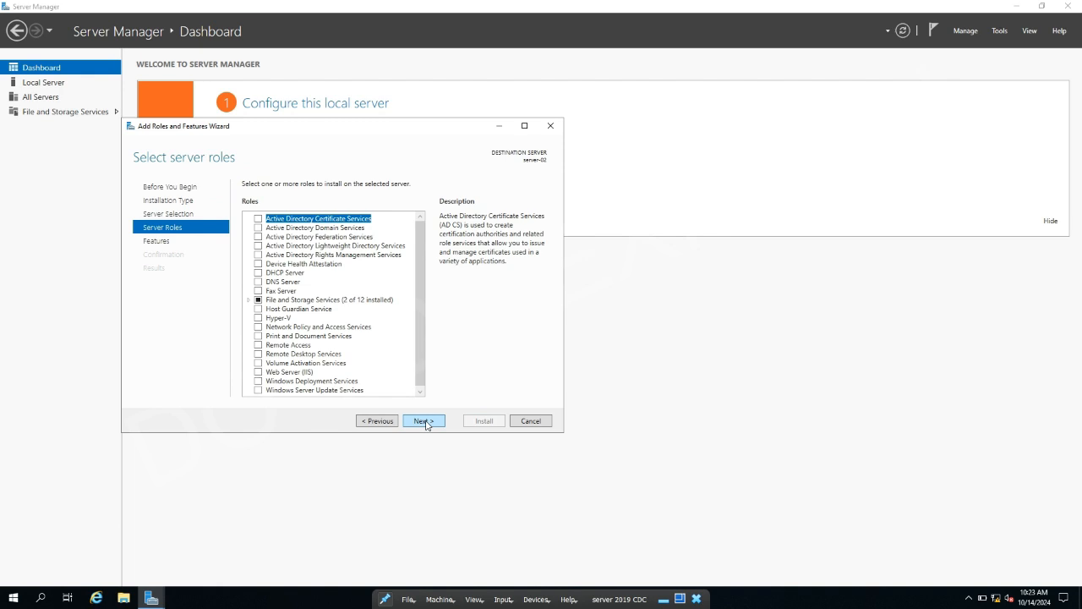
left_click(261, 228)
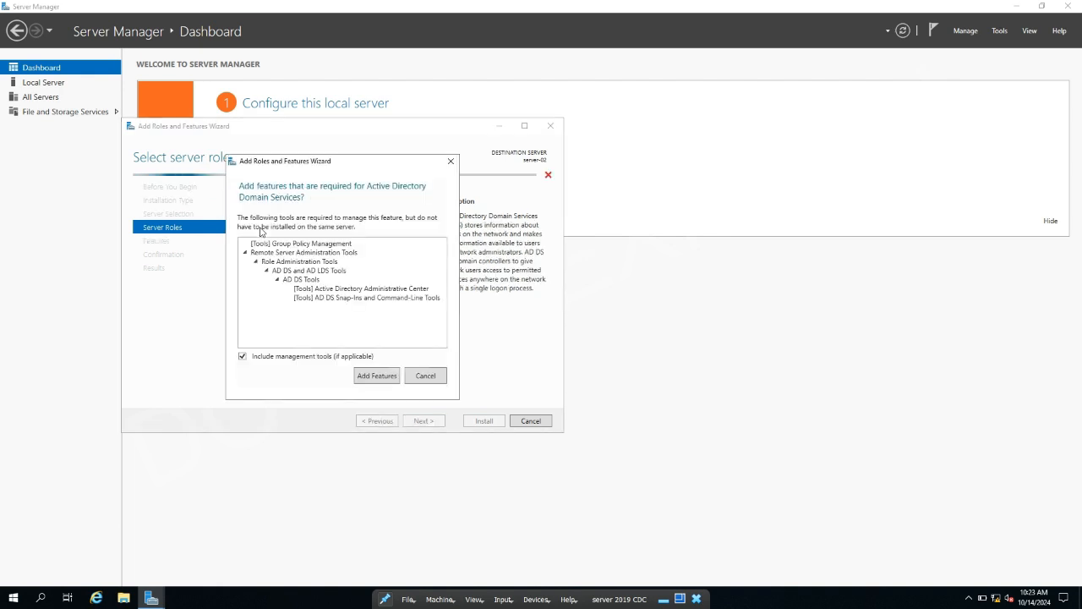
left_click(379, 378)
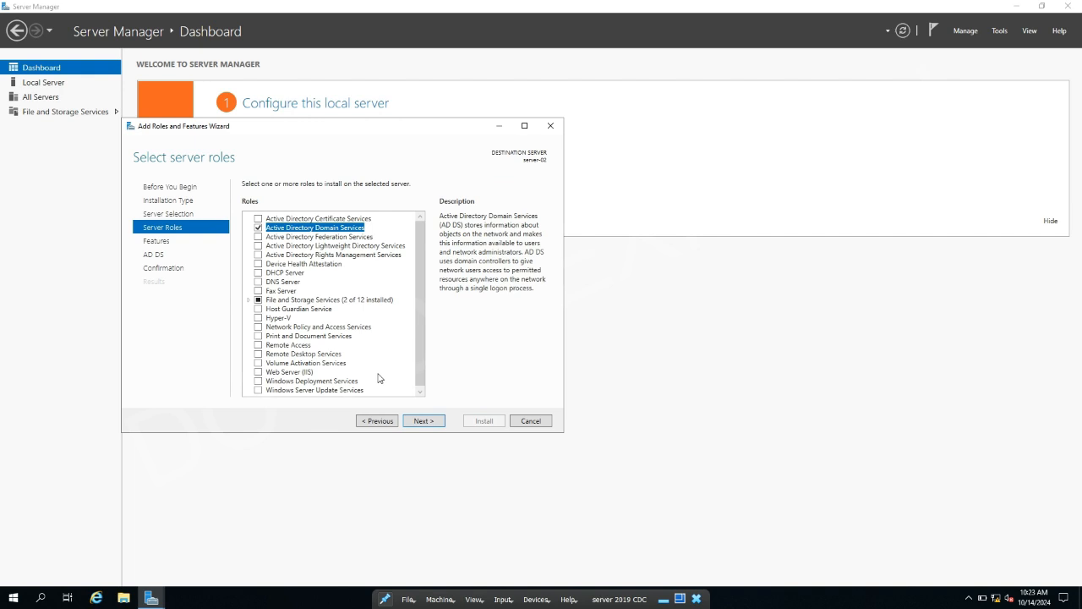
left_click(423, 421)
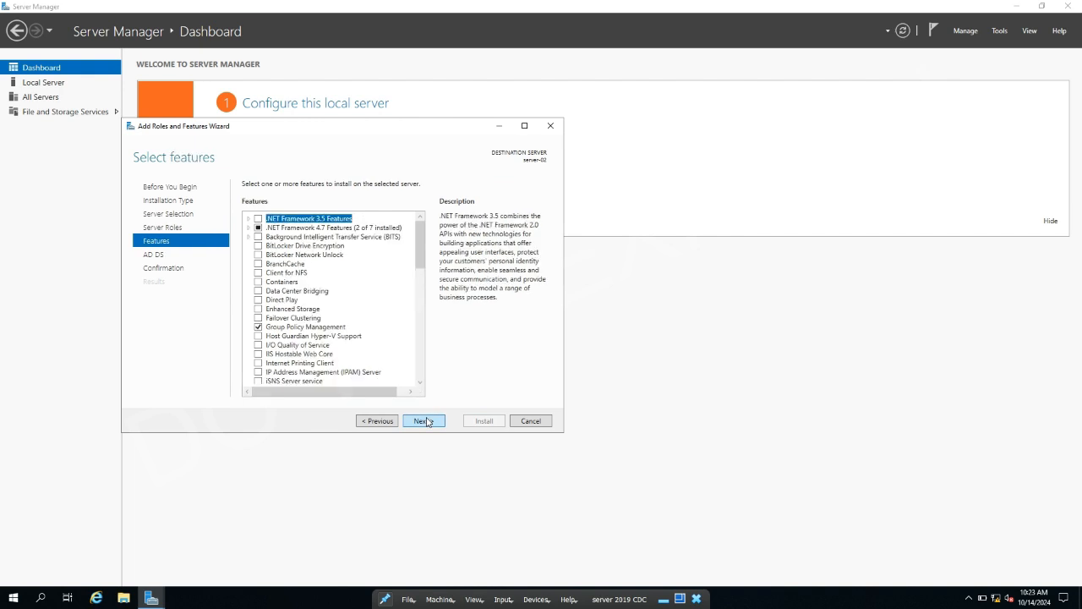
left_click(428, 422)
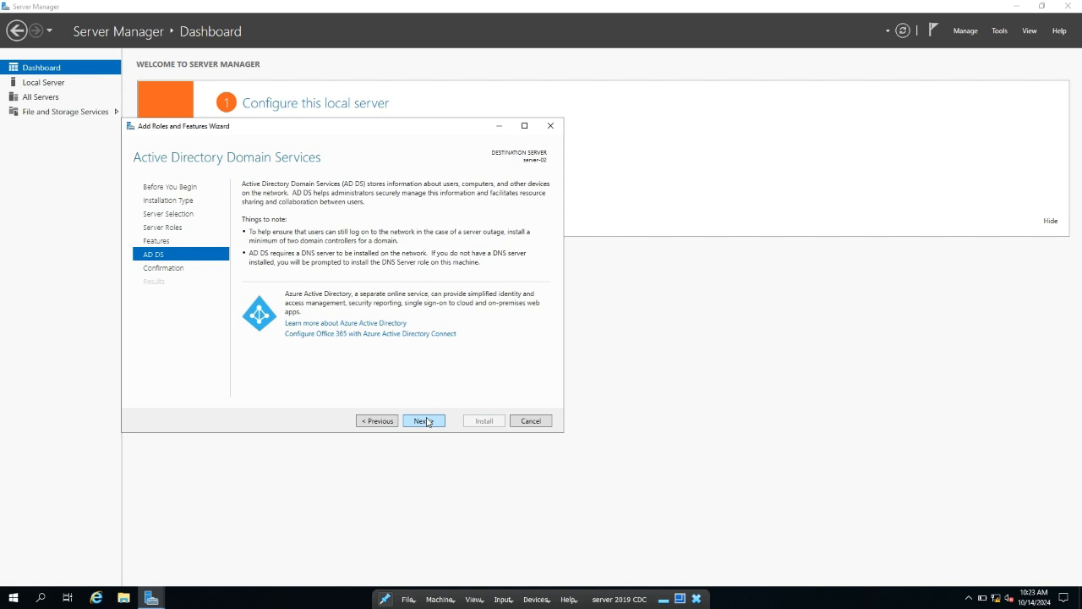
left_click(428, 422)
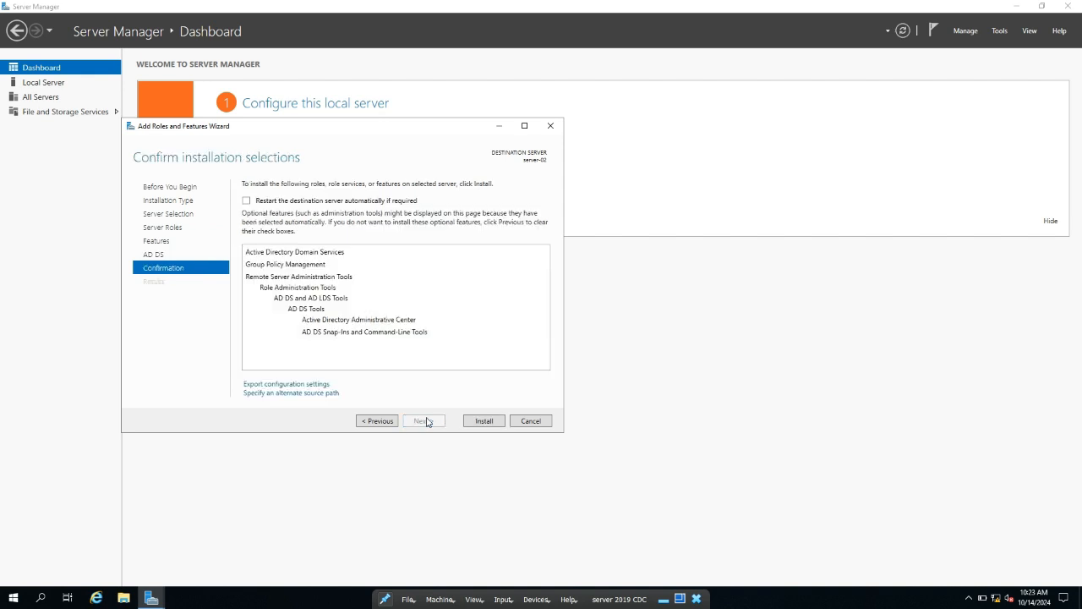
Install the AD DS role on server-02 and close the wizard when it finishes
left_click(484, 420)
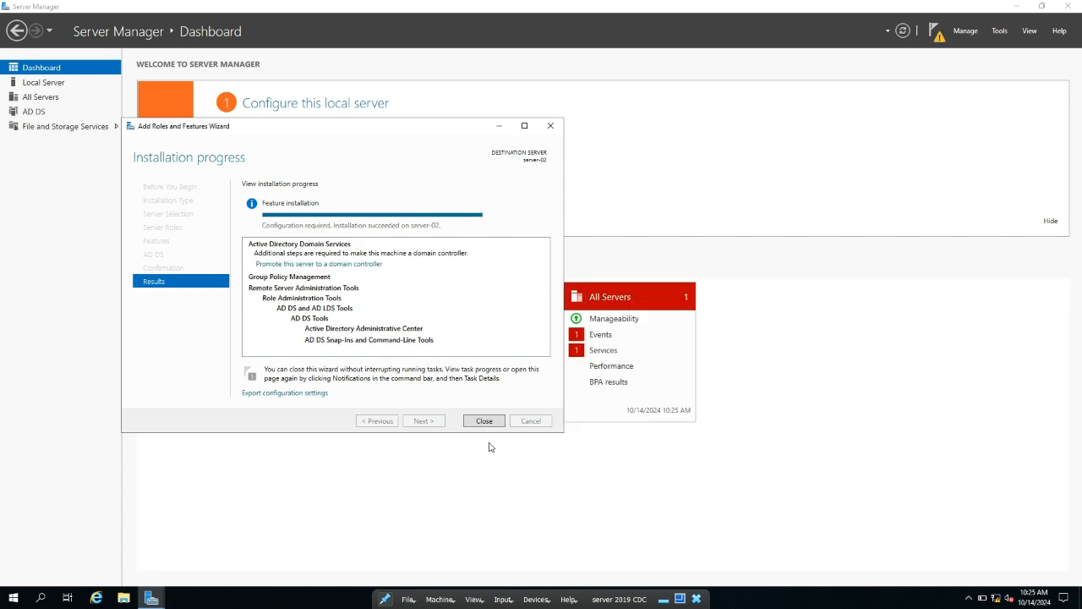
left_click(486, 424)
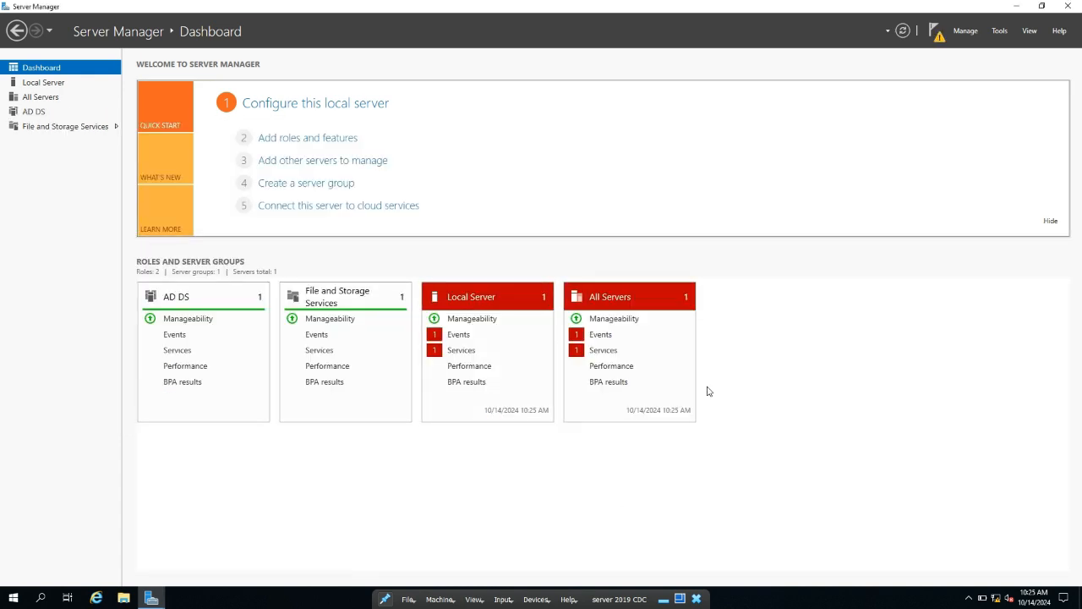
Launch domain controller promotion, choose a new forest with root domain jstech.com, and continue
left_click(938, 38)
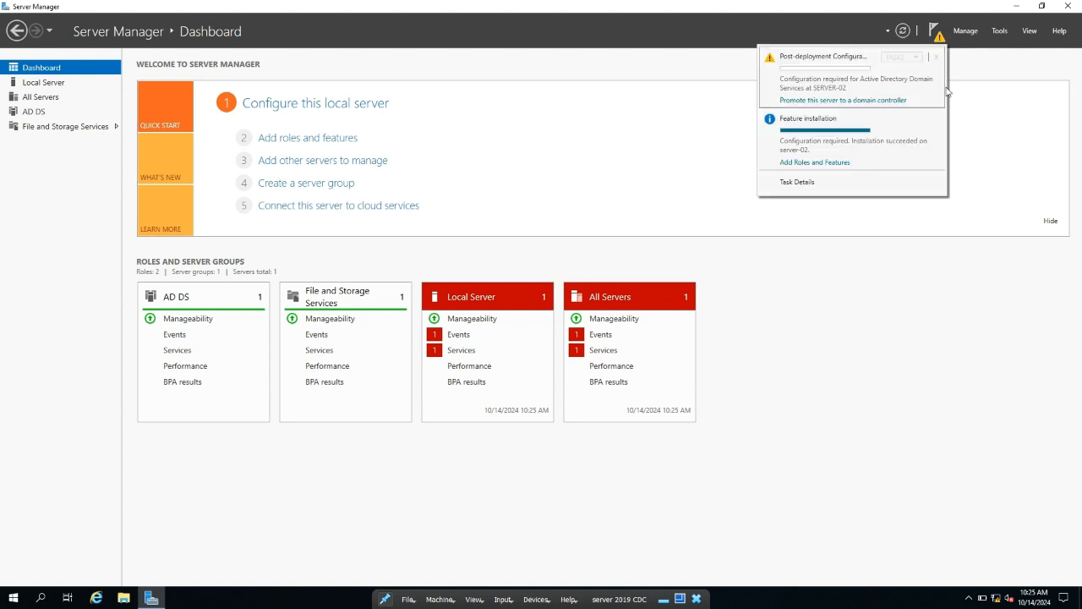
left_click(845, 101)
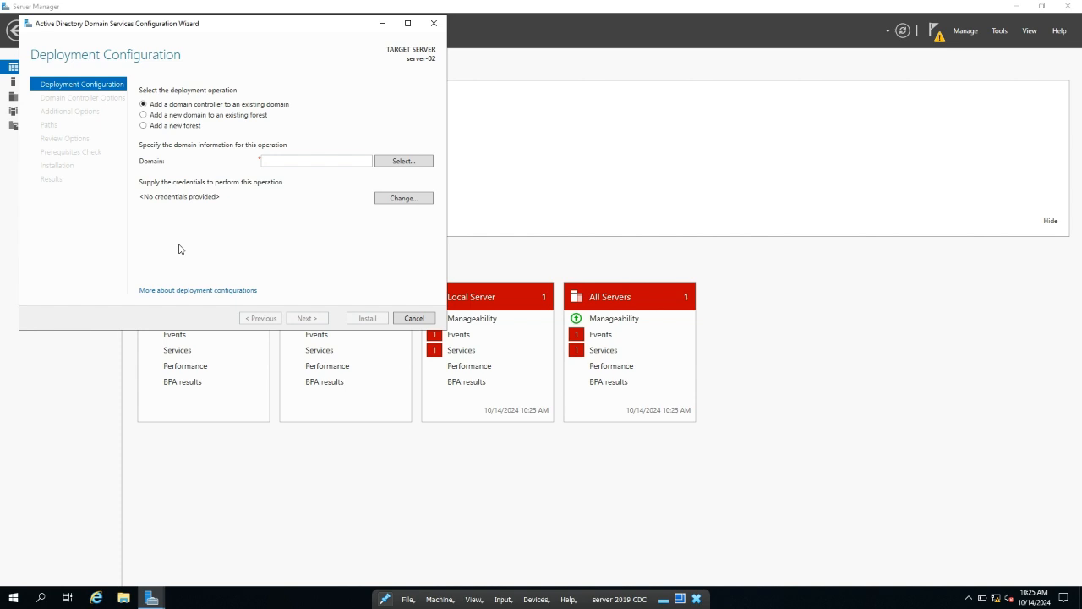
left_click(161, 127)
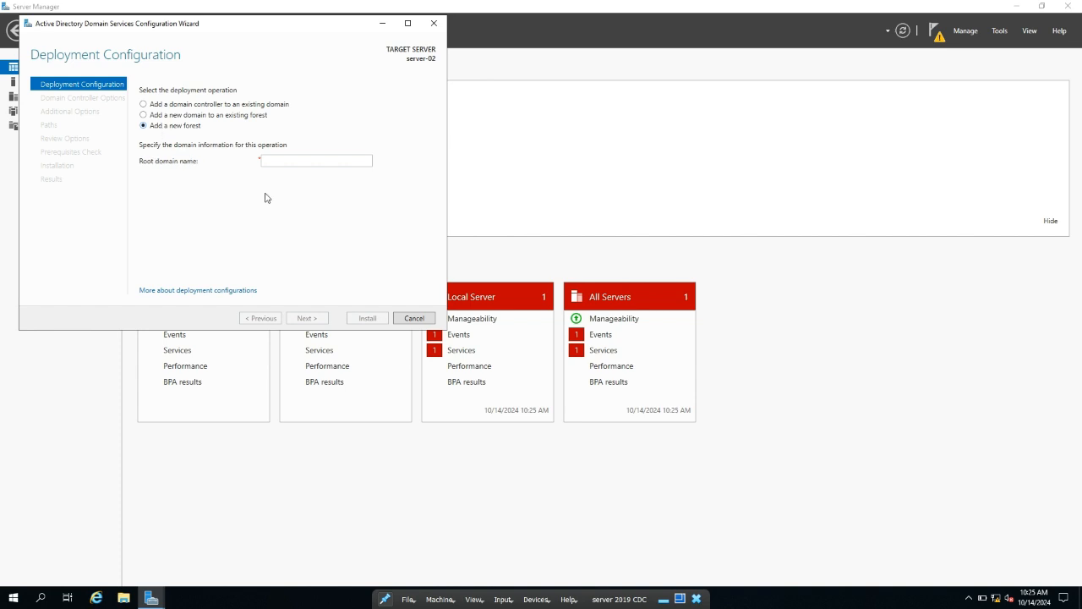
left_click(292, 163)
type("jstech")
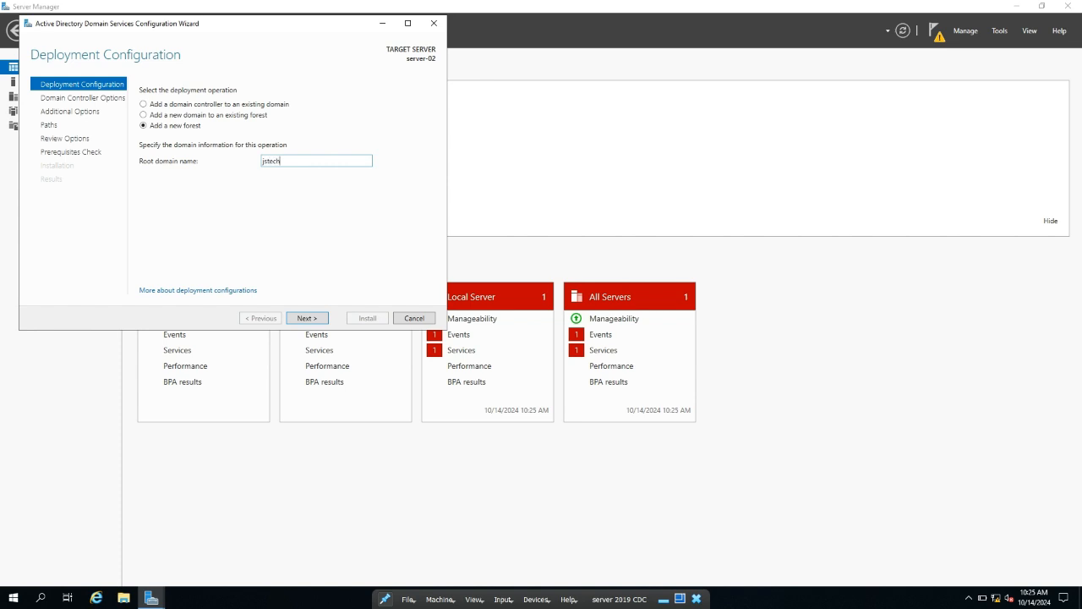
type(".com")
left_click(312, 319)
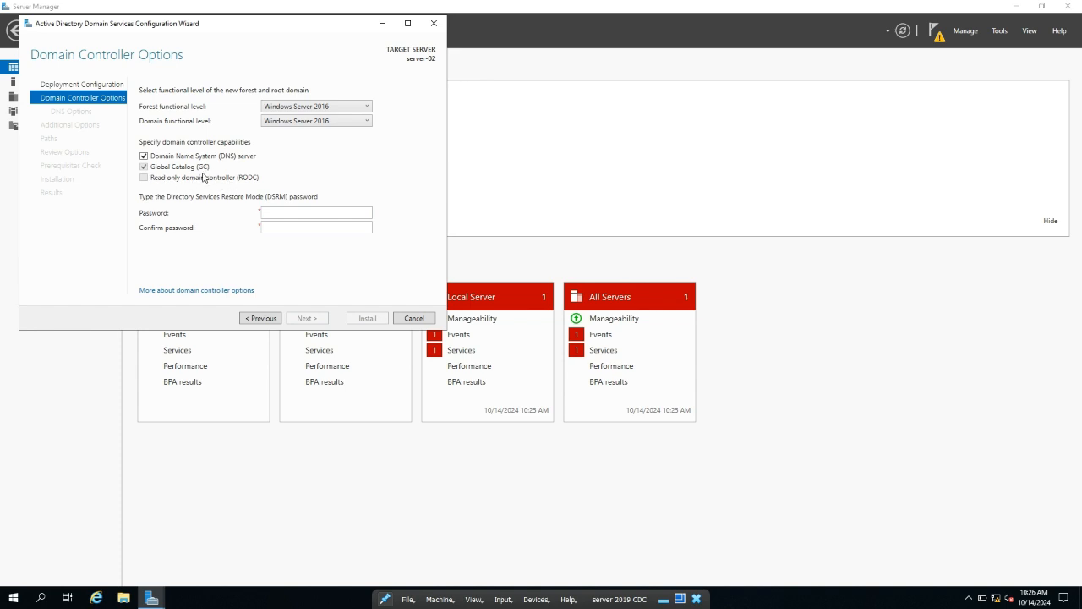
Enter and confirm the Directory Services Restore Mode password, then advance to DNS Options
left_click(288, 211)
key("Tab")
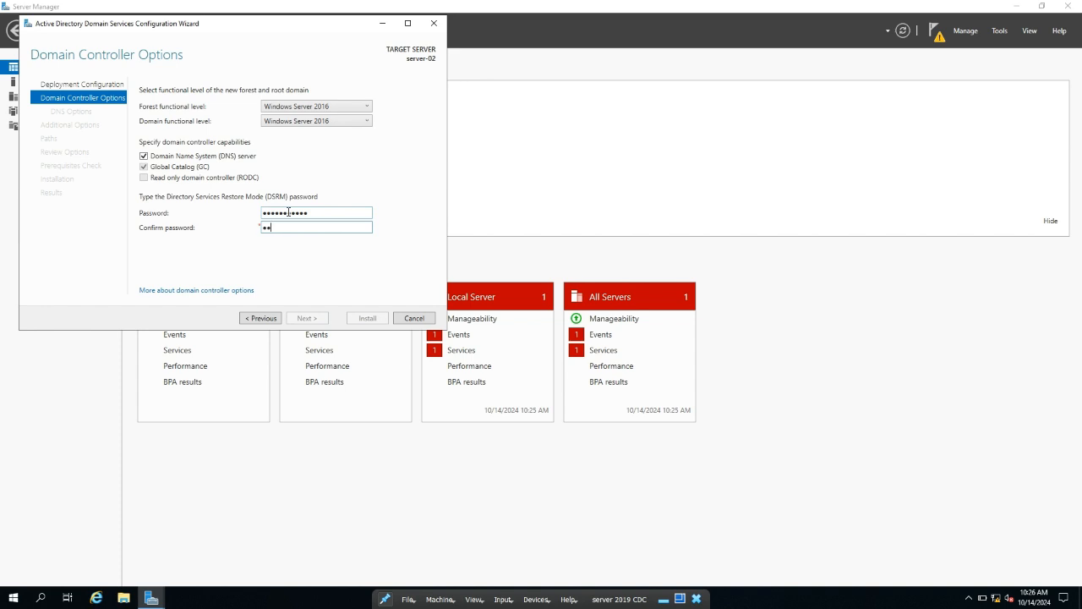
type("Password123")
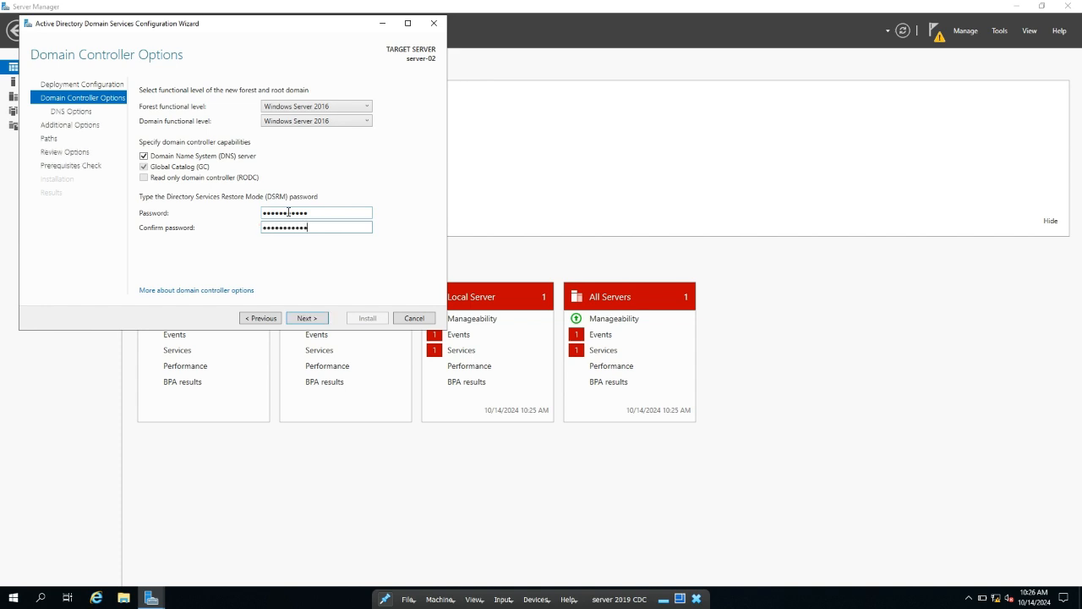
left_click(306, 318)
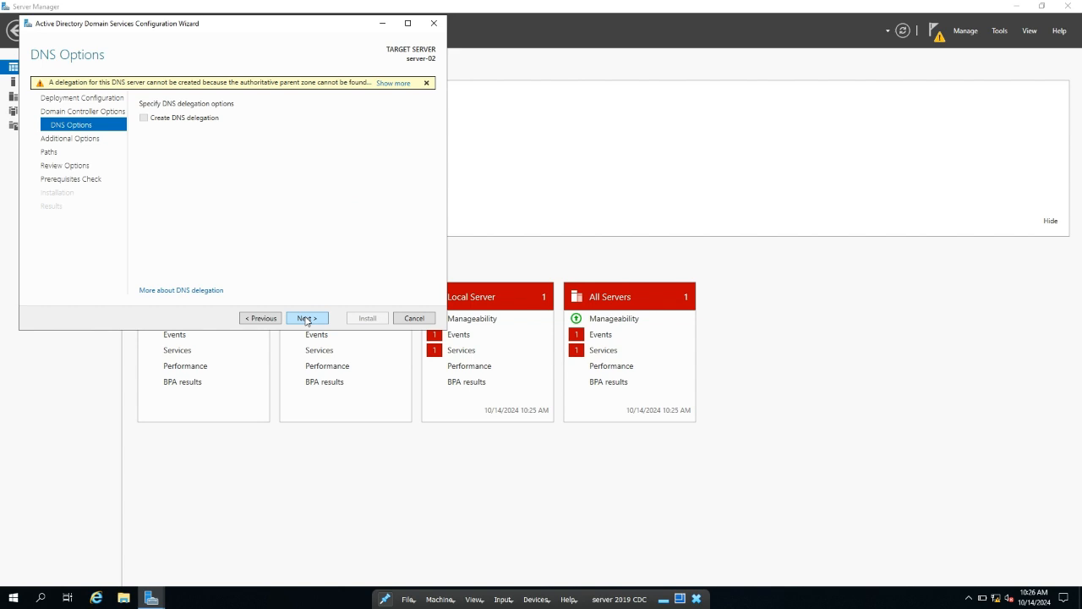
Accept default DNS, NetBIOS, path and review settings, then install the domain controller
left_click(306, 318)
left_click(306, 318)
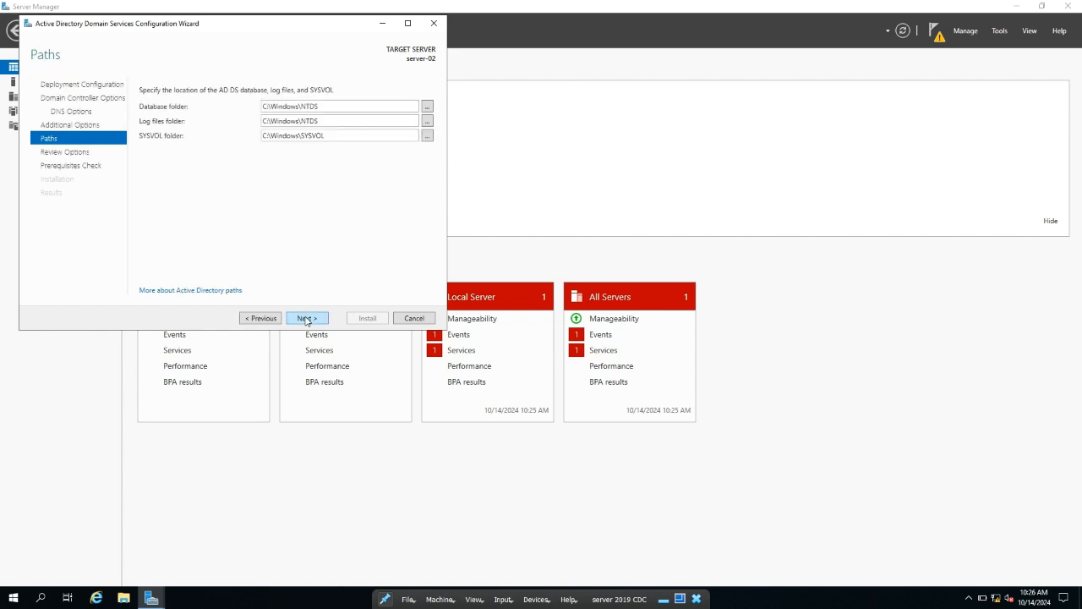
left_click(306, 318)
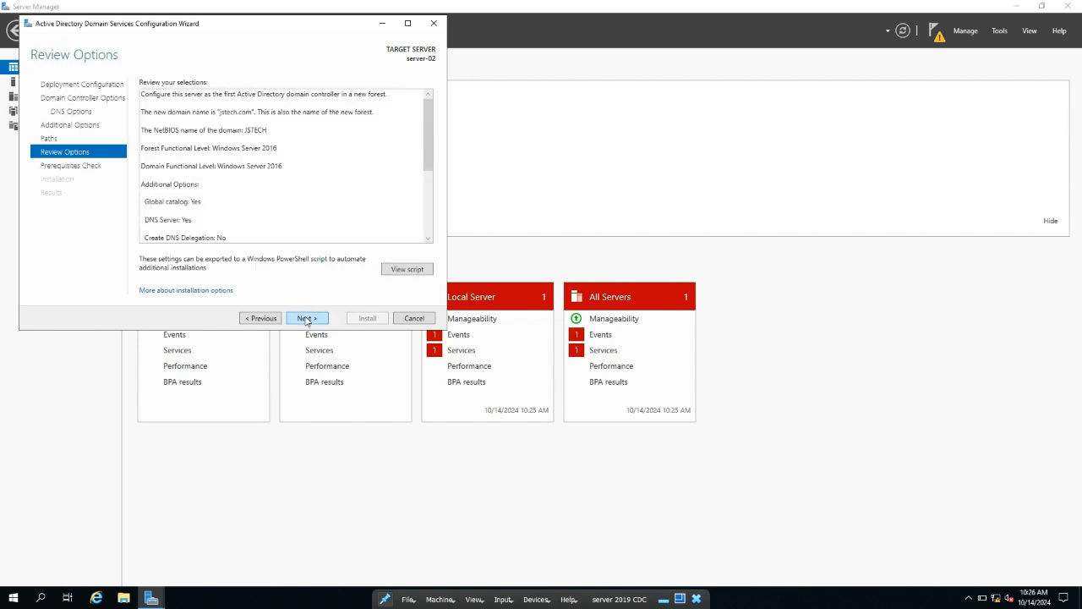
left_click(306, 318)
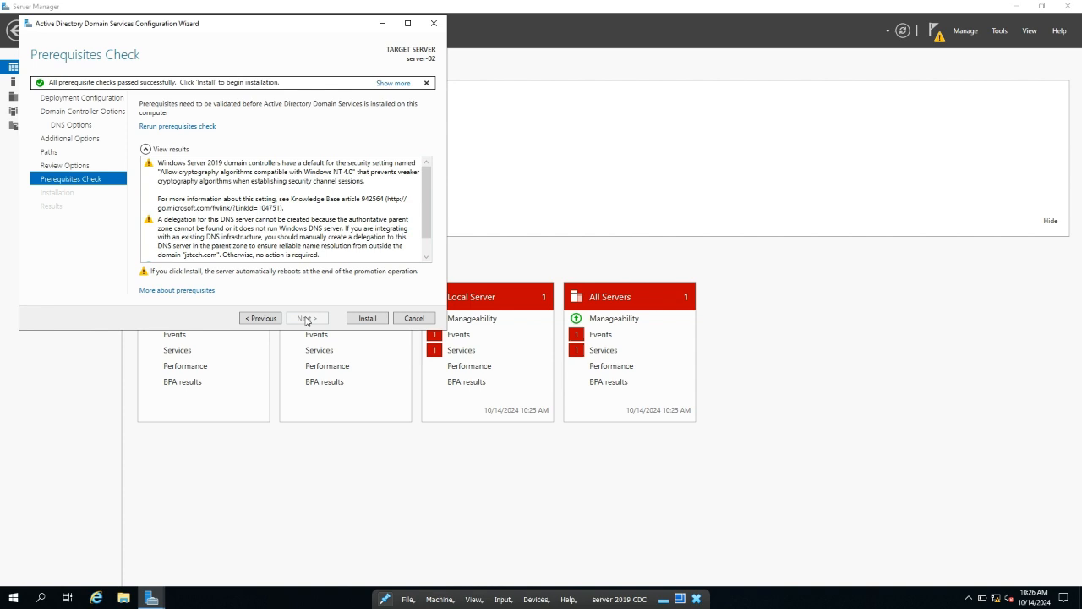
left_click(369, 319)
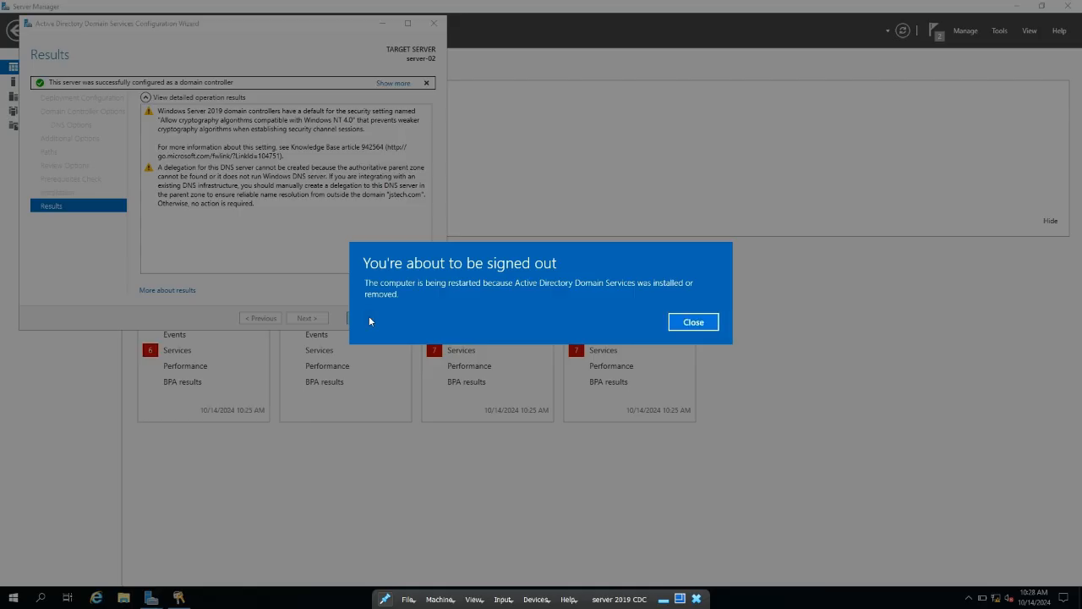
Dismiss the sign-out notice and wizard, then after reboot sign in as the JSTECH domain Administrator
left_click(693, 322)
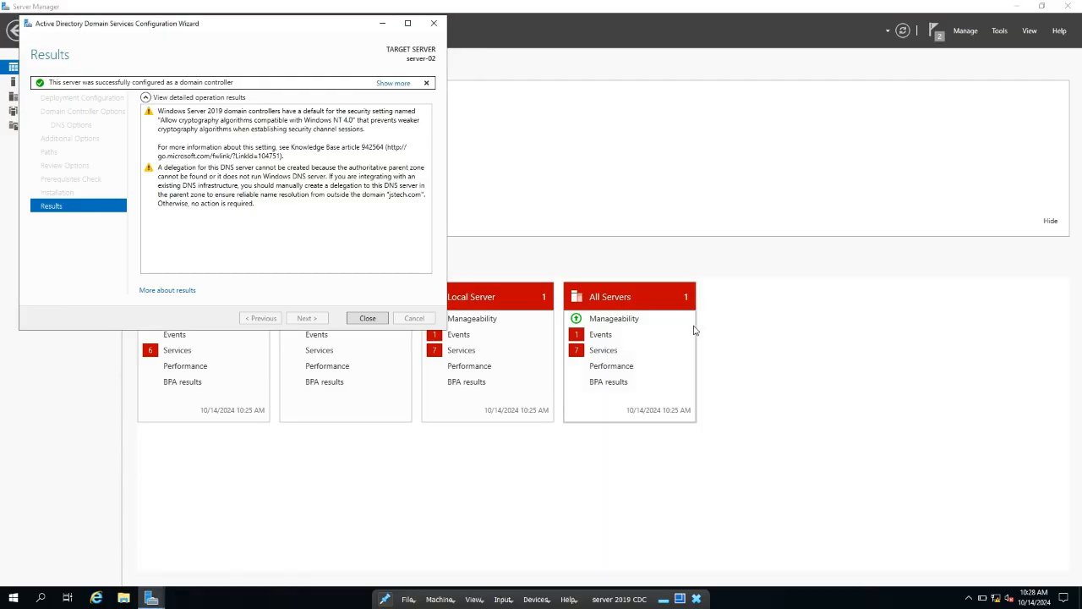
left_click(367, 319)
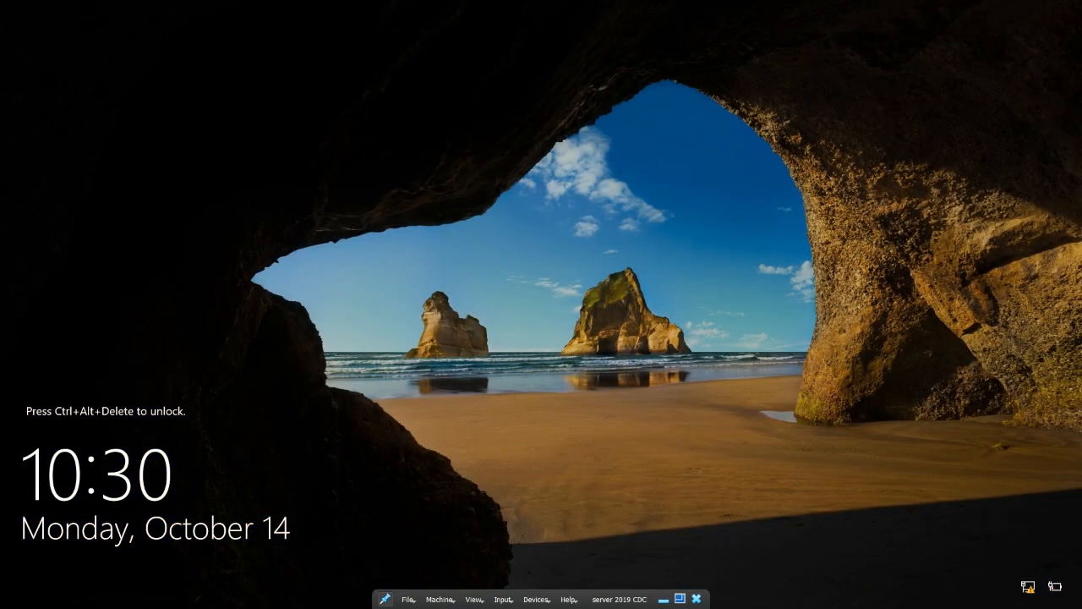
key("ctrl+alt+Delete")
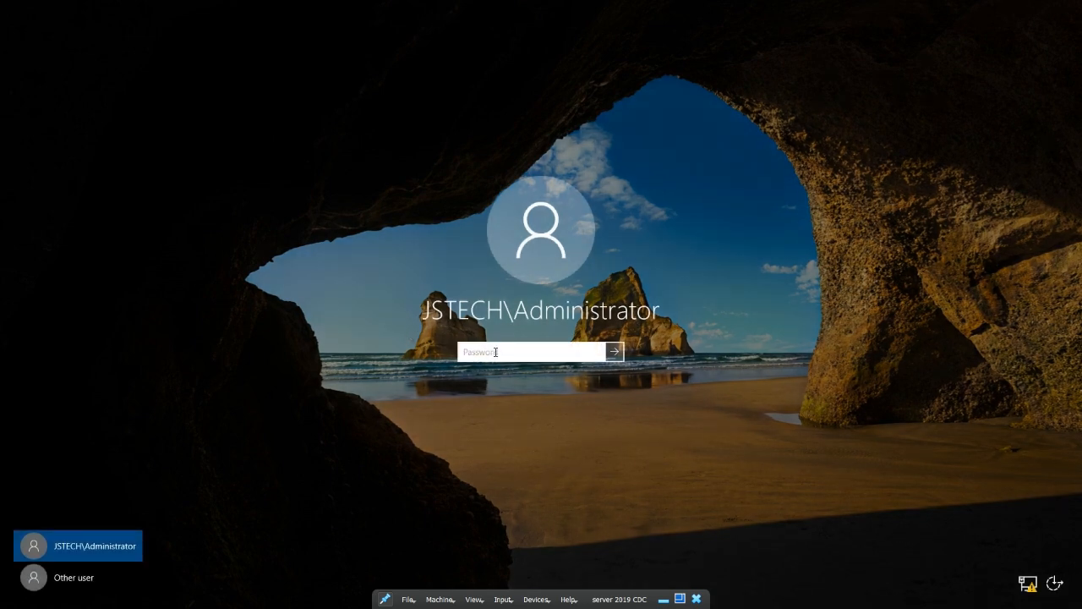
type("•••••••••••")
key("Return")
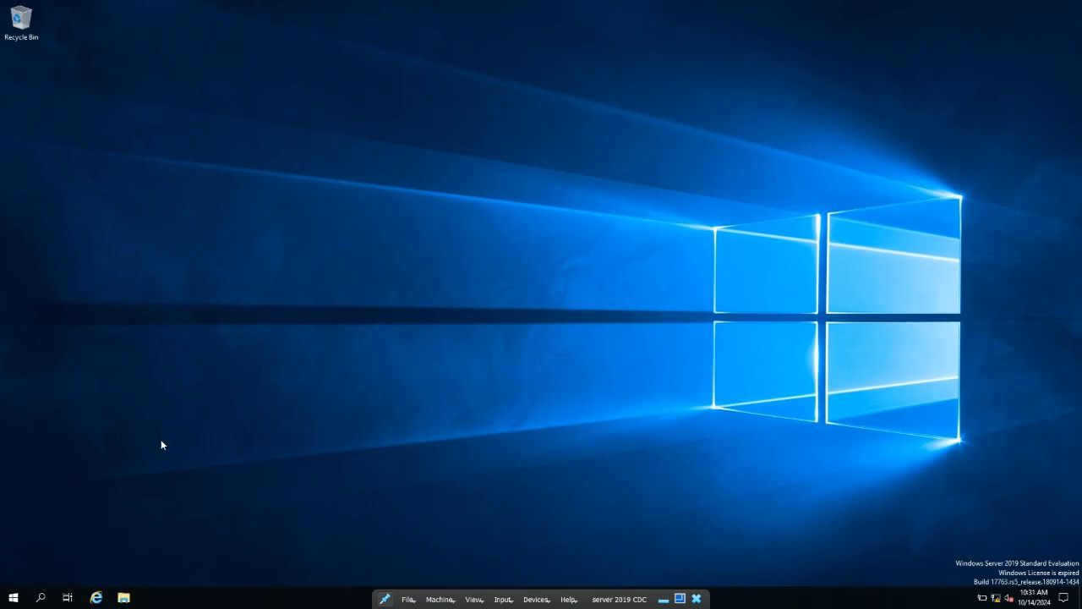
Launch Server Manager from the Start menu and open its Tools menu
left_click(14, 597)
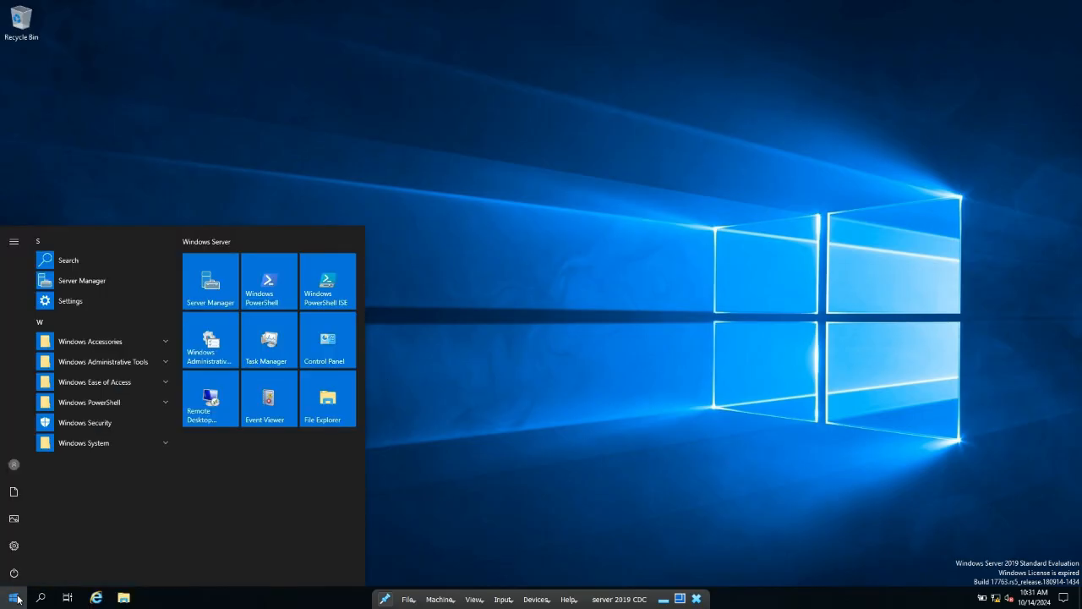
left_click(212, 285)
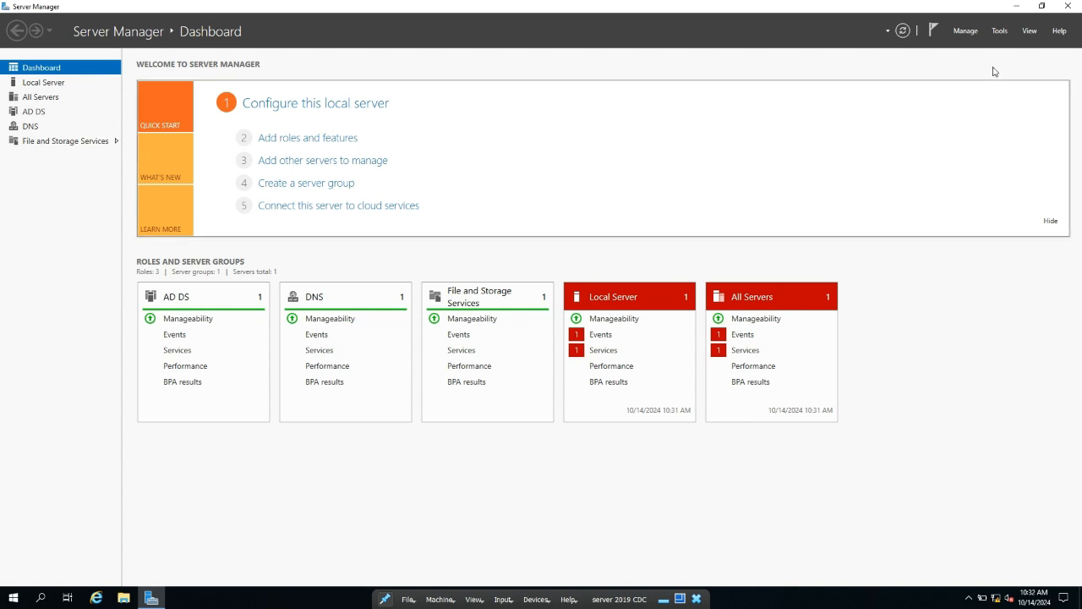
left_click(996, 32)
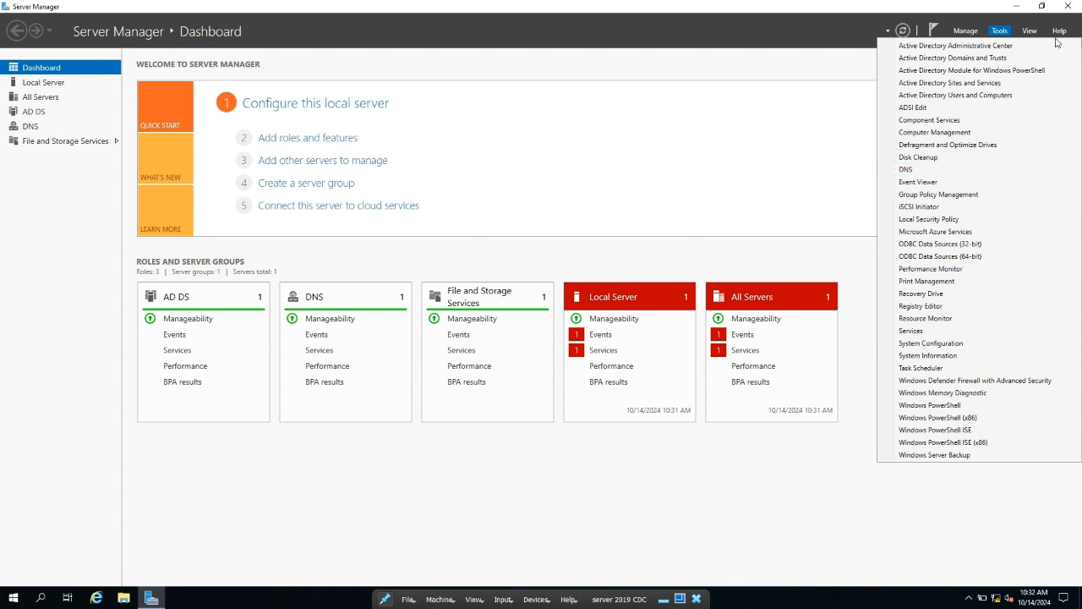
In Active Directory Users and Computers, check jstech.com's Users and Domain Controllers for SERVER-02, then return to the dashboard
left_click(979, 97)
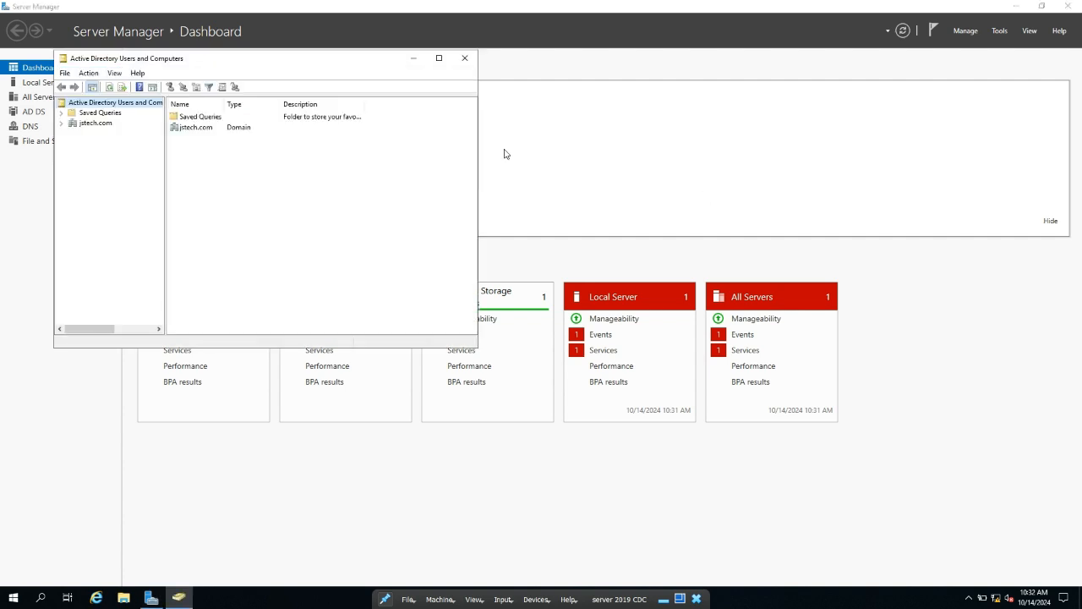
left_click(438, 58)
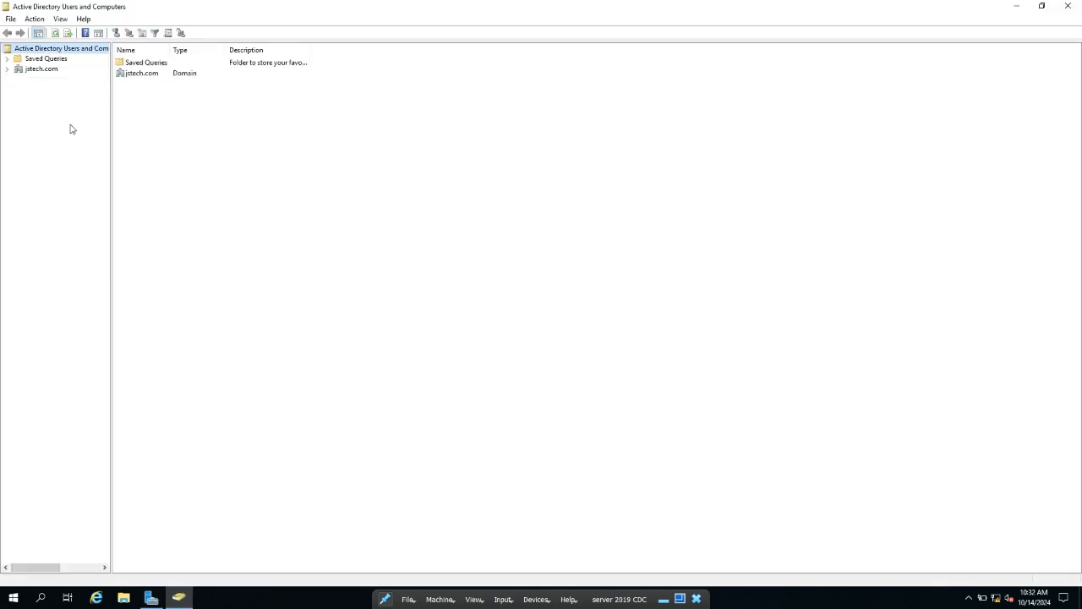
left_click(7, 73)
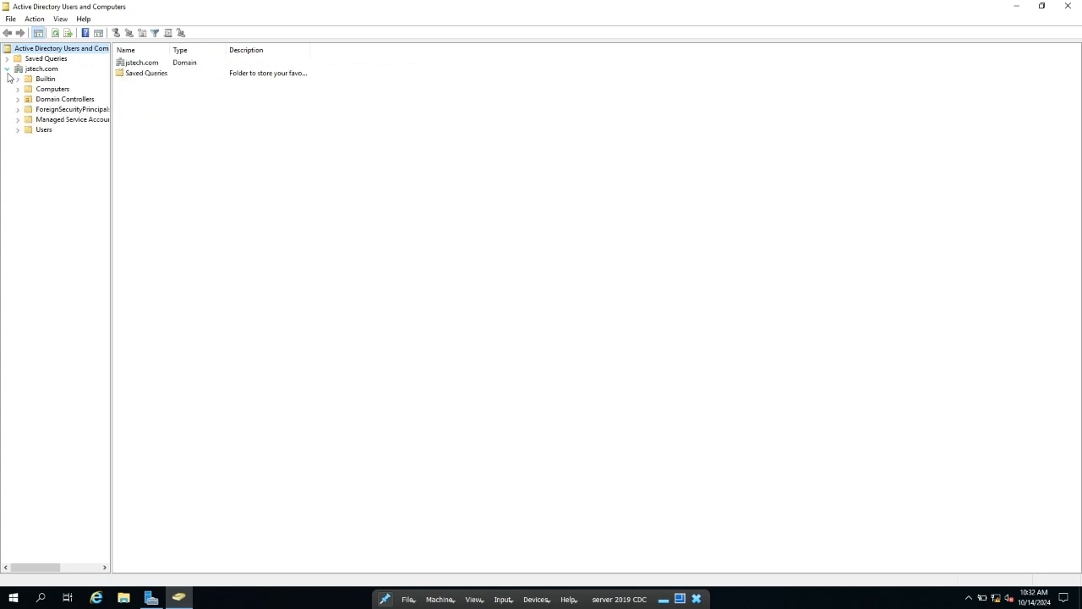
left_click(45, 131)
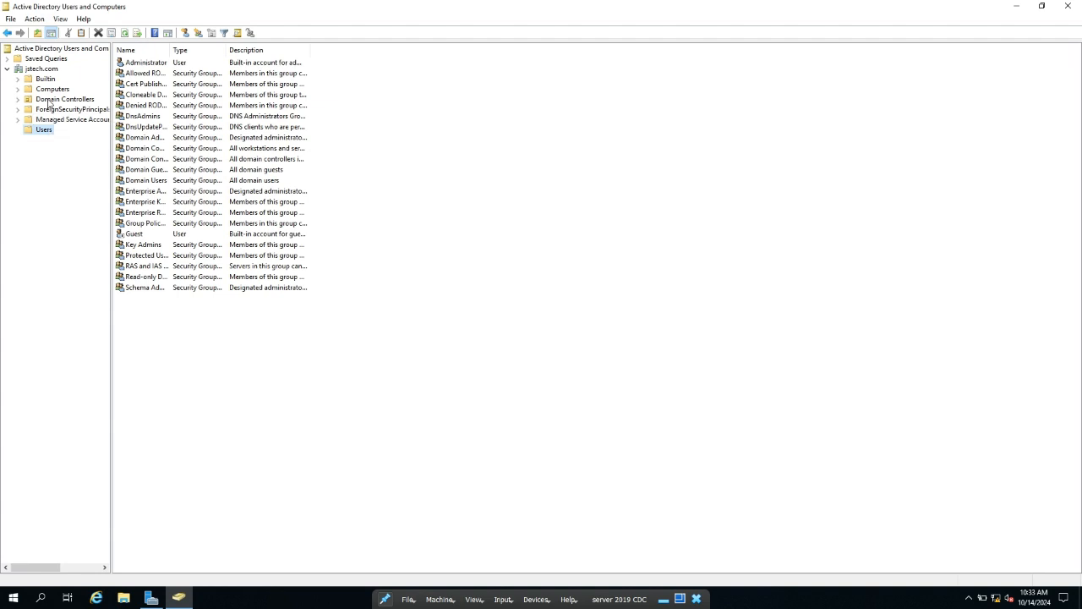
left_click(51, 101)
left_click(212, 496)
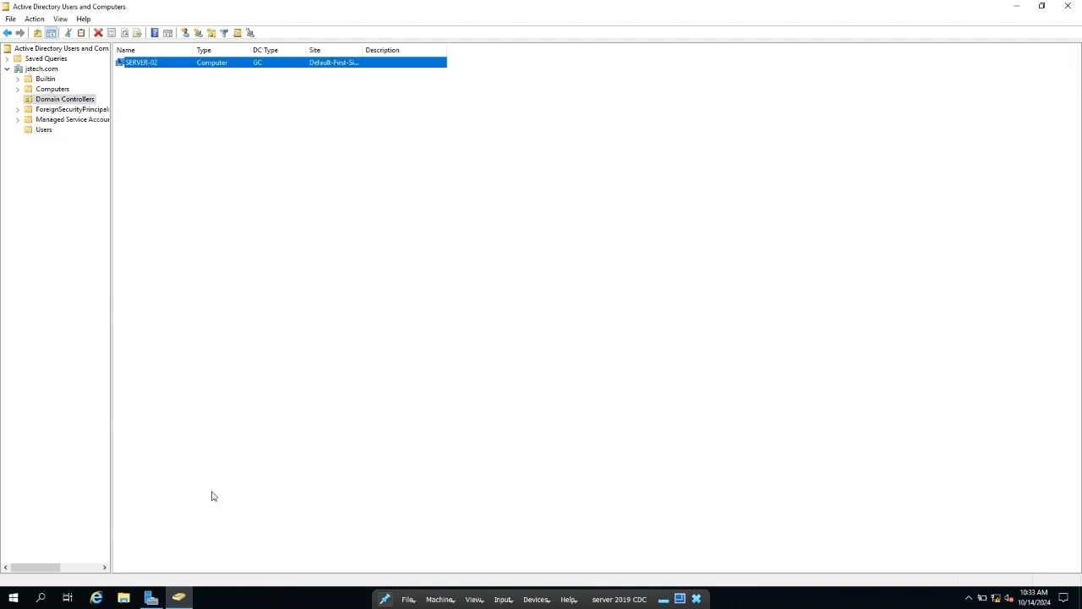
left_click(151, 597)
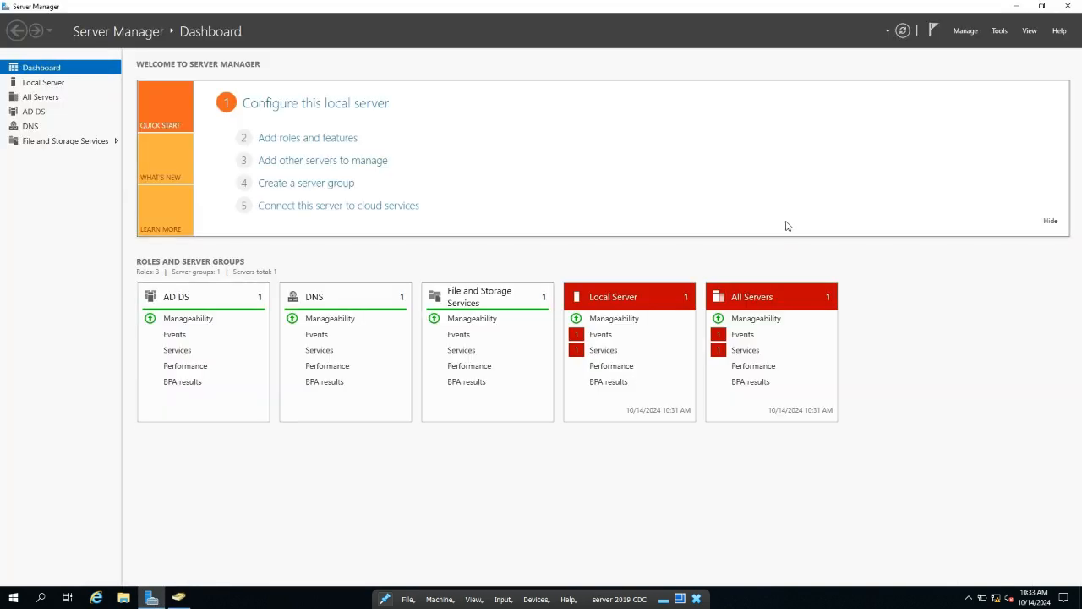
Open DNS Manager and browse SERVER-02's Forward Lookup Zones to the jstech.com zone records
left_click(999, 31)
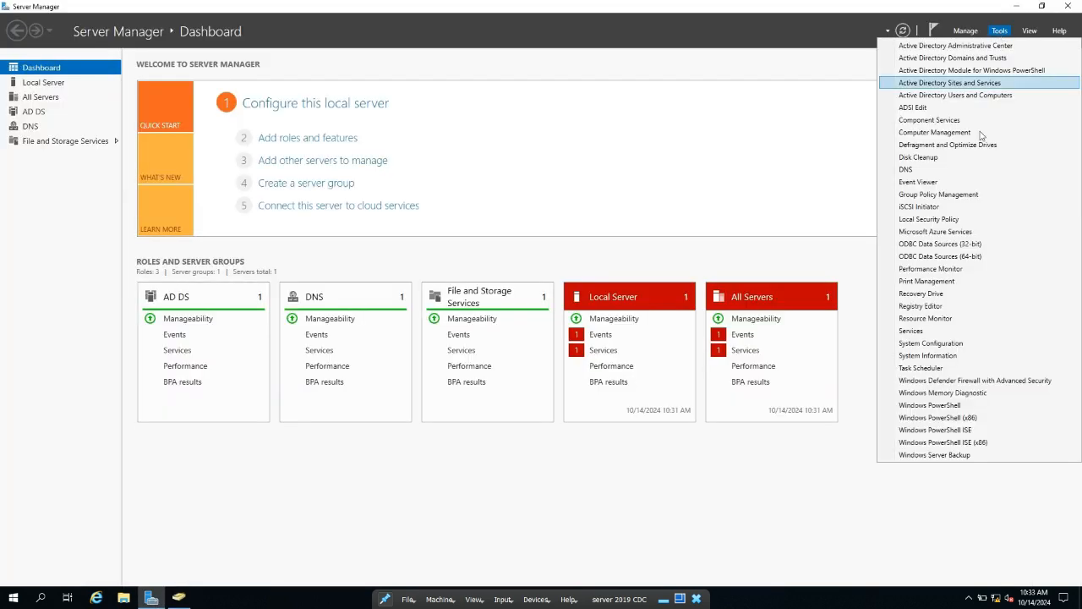
left_click(926, 169)
left_click(415, 39)
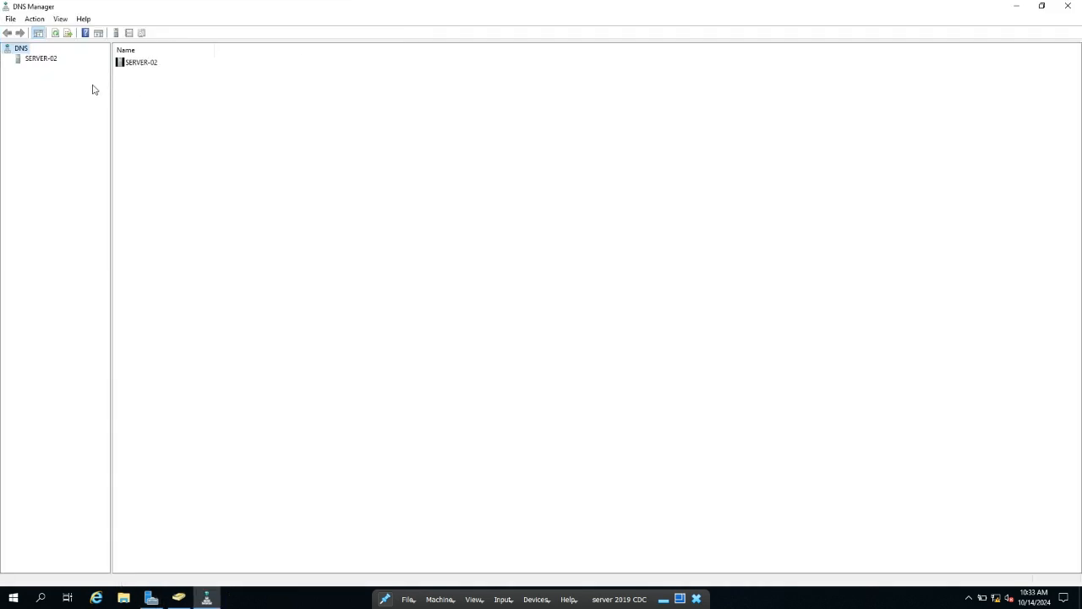
left_click(40, 63)
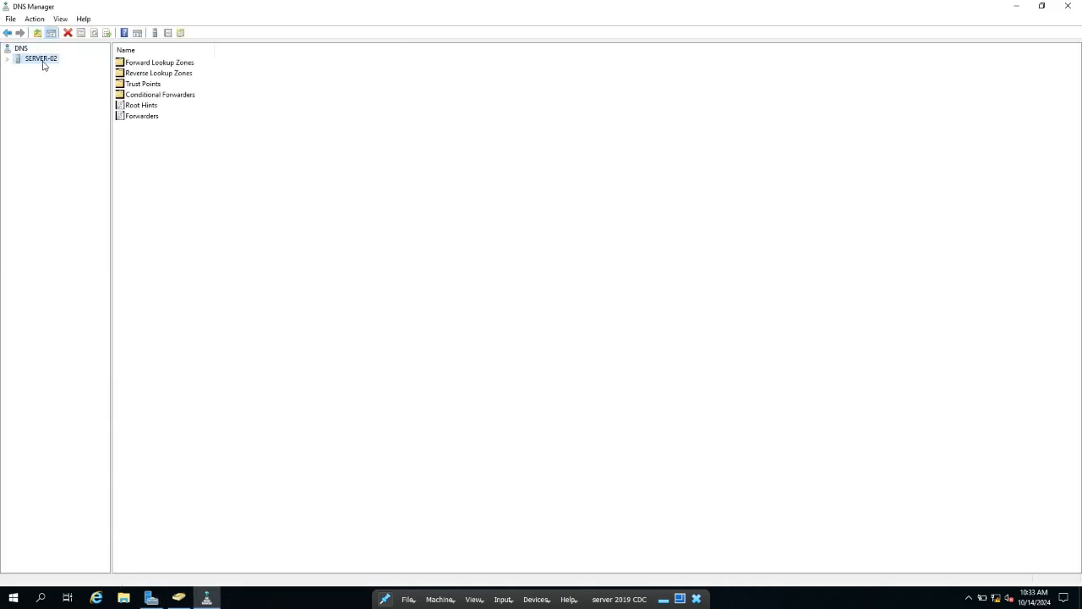
double_click(42, 65)
left_click(50, 71)
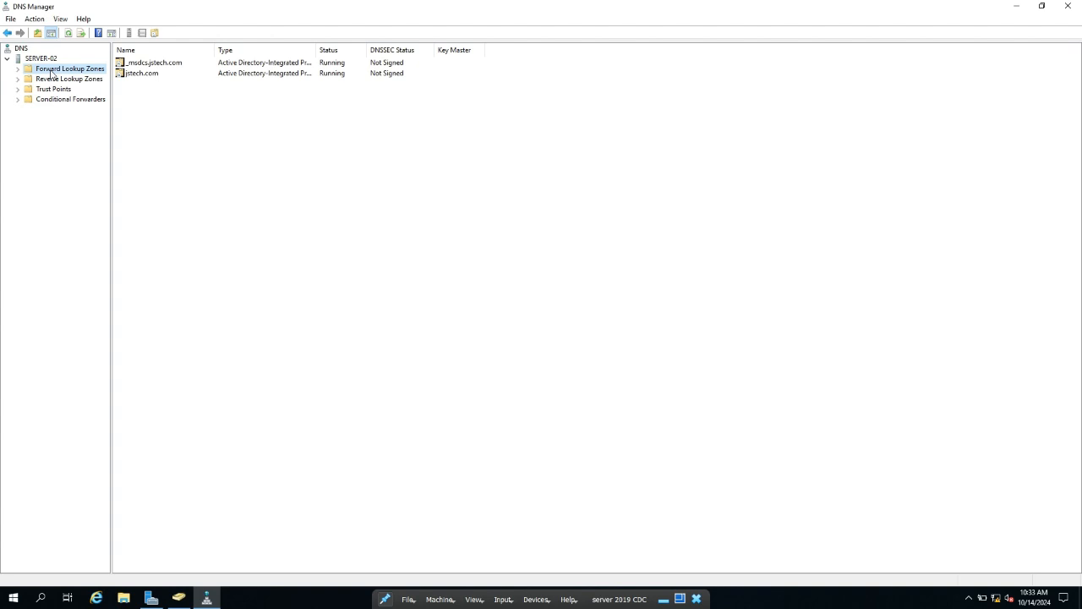
double_click(51, 73)
left_click(61, 88)
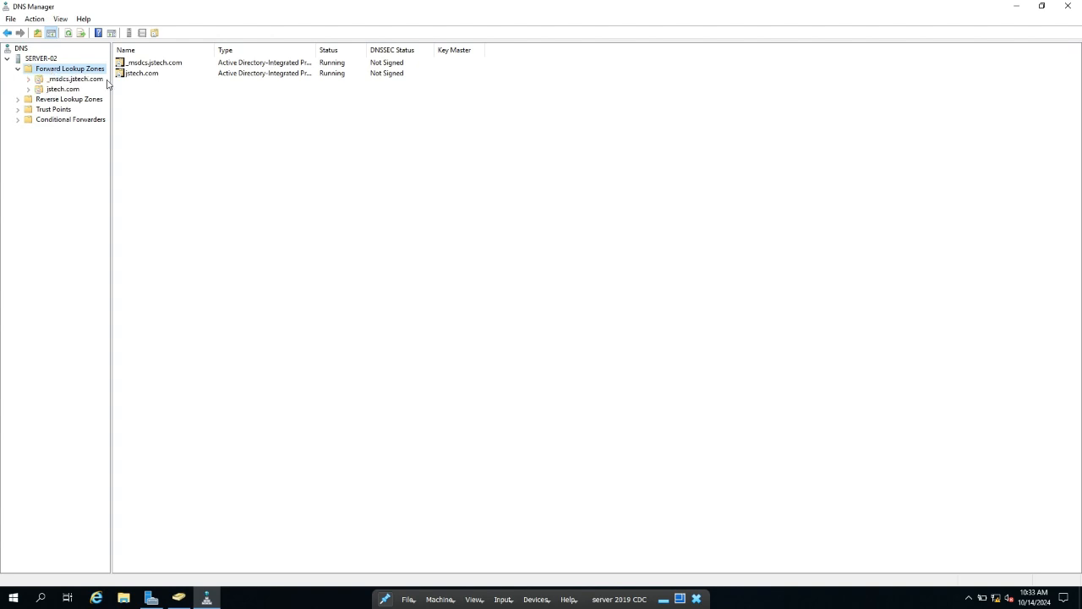